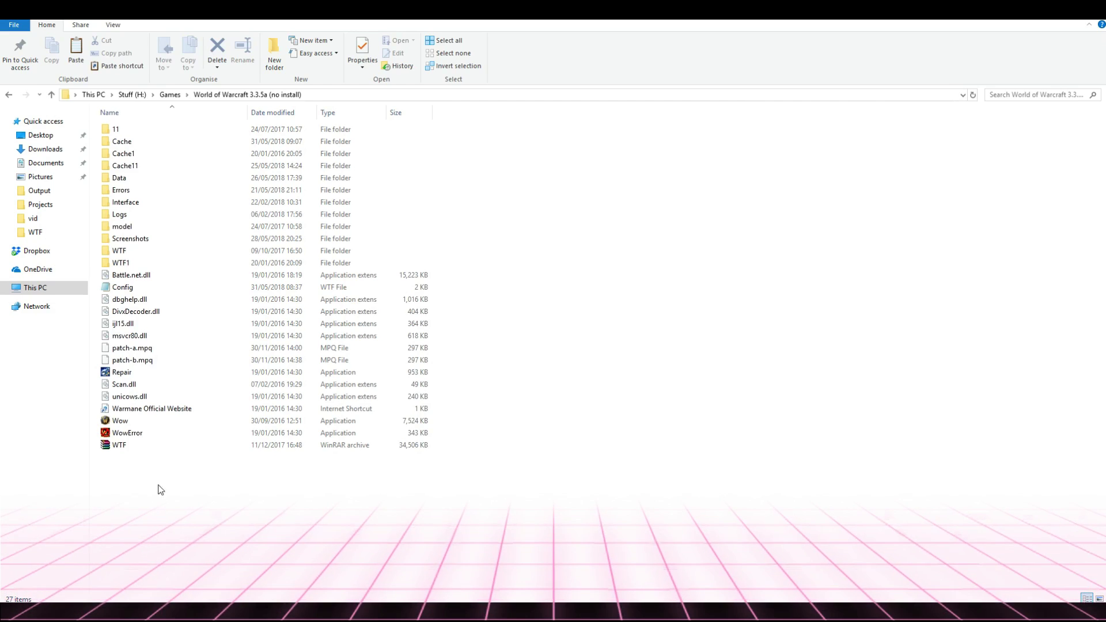
- Open the game's WTF folder and copy the Config file
click(148, 253)
double_click(148, 254)
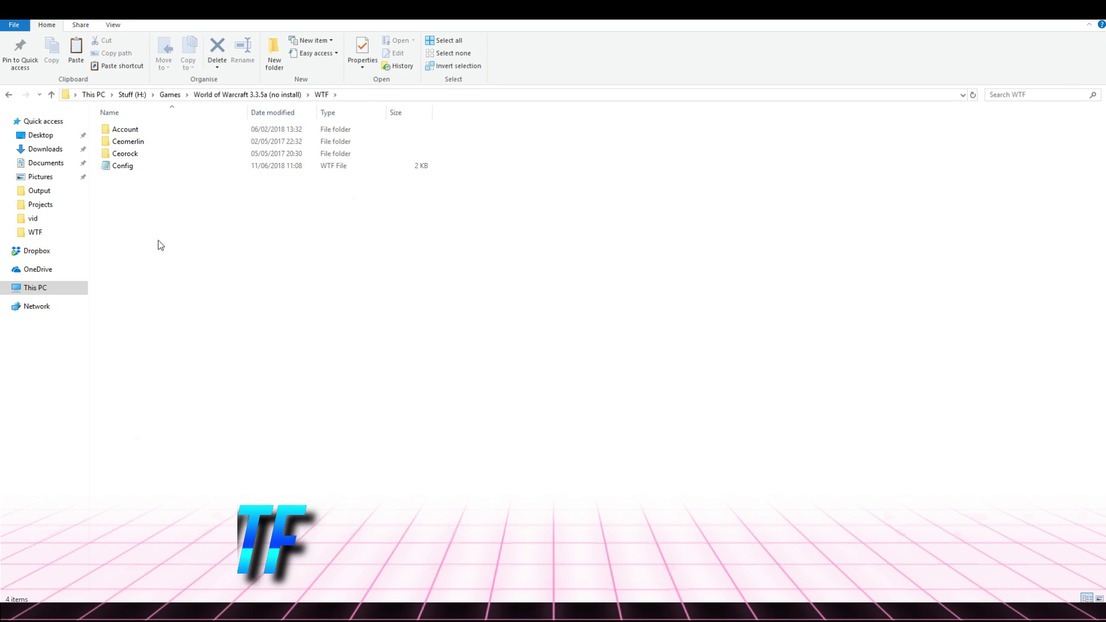
click(145, 166)
right_click(146, 166)
click(192, 334)
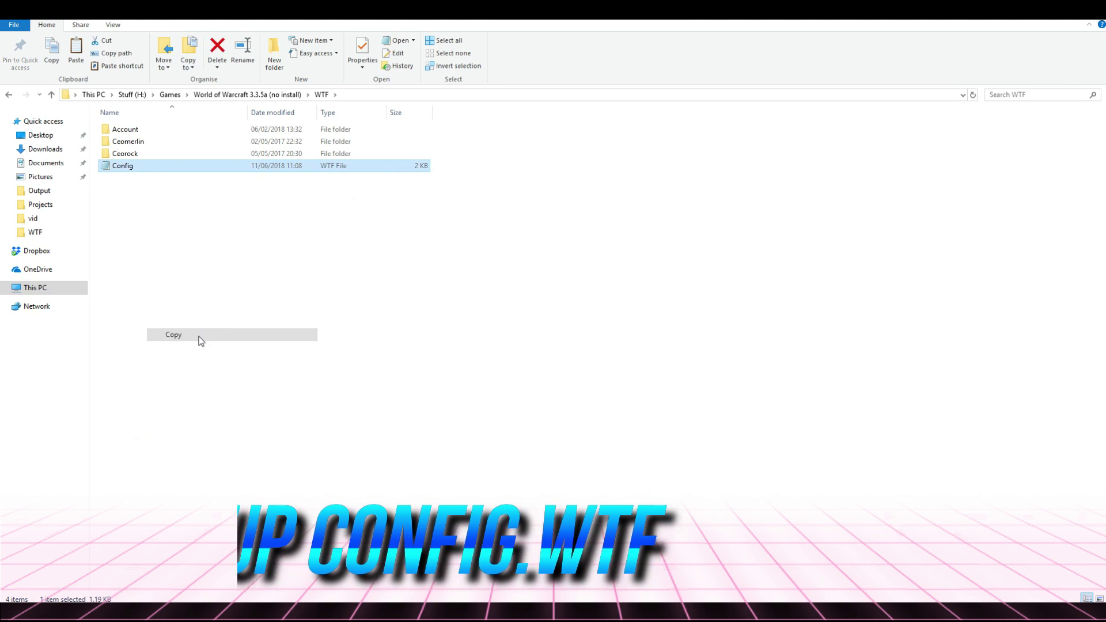
- Create a 'backup' folder inside WTF, paste the Config copy into it, and return to WTF
right_click(198, 339)
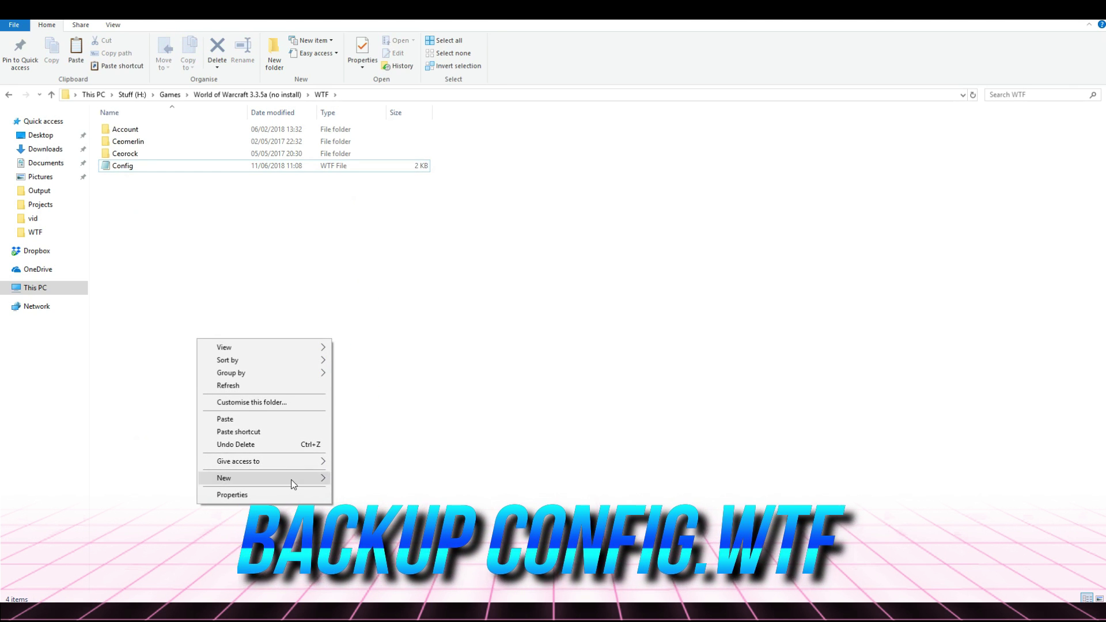
mouse_move(300, 479)
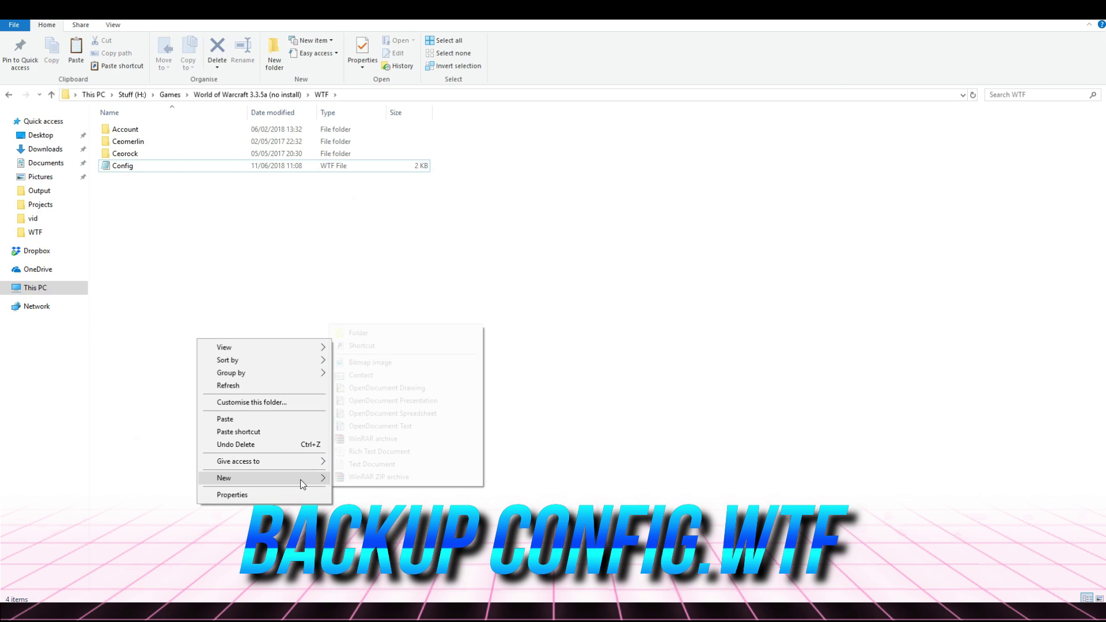
click(385, 333)
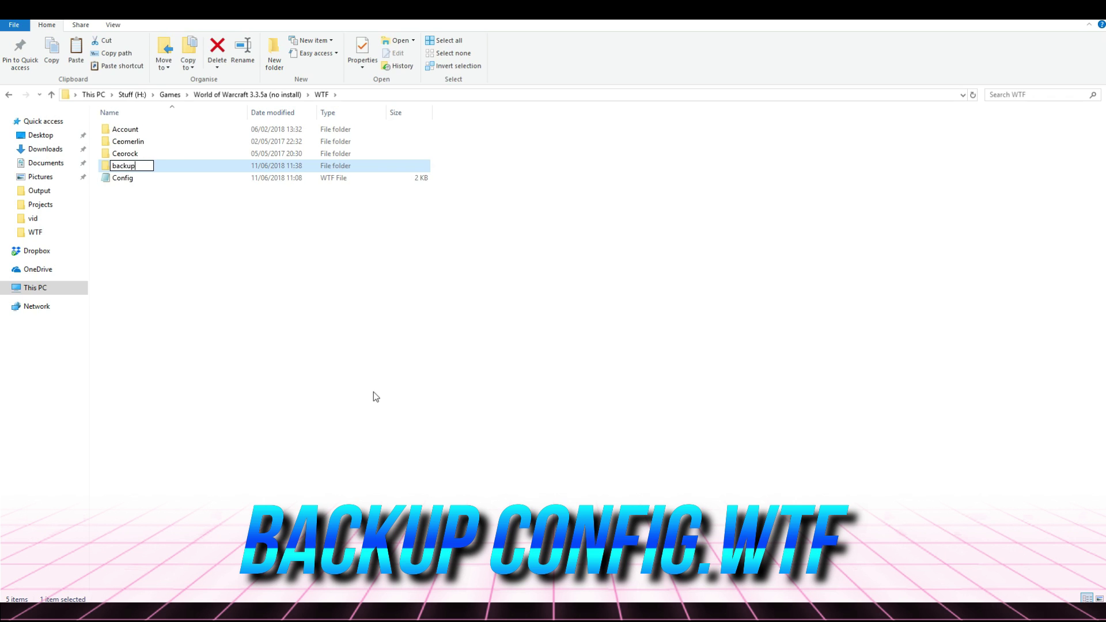
key(Return)
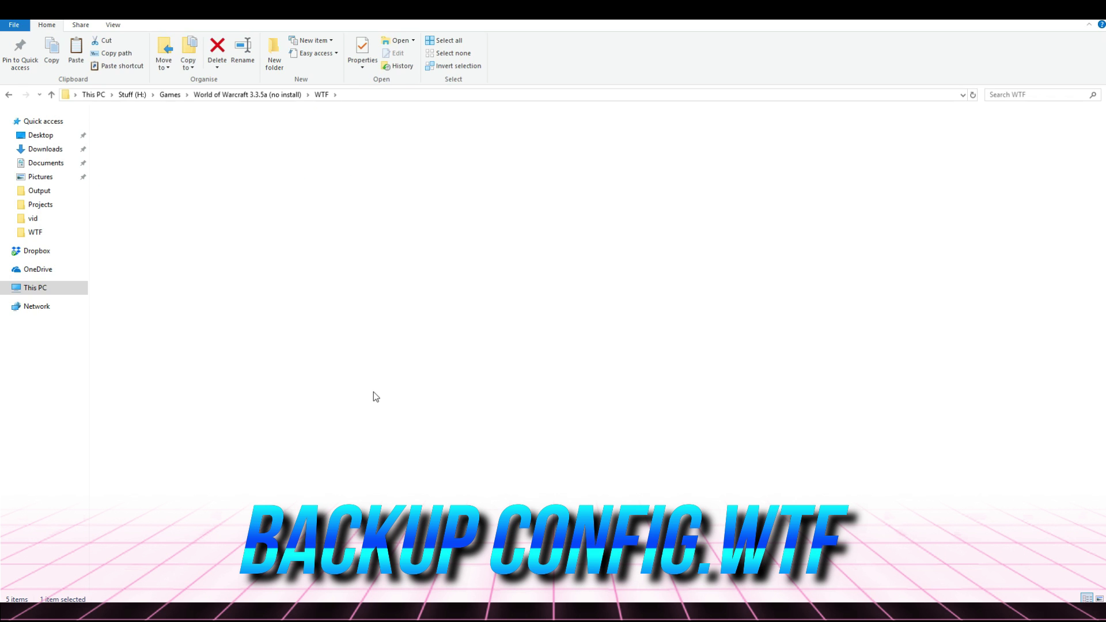
right_click(340, 376)
click(397, 452)
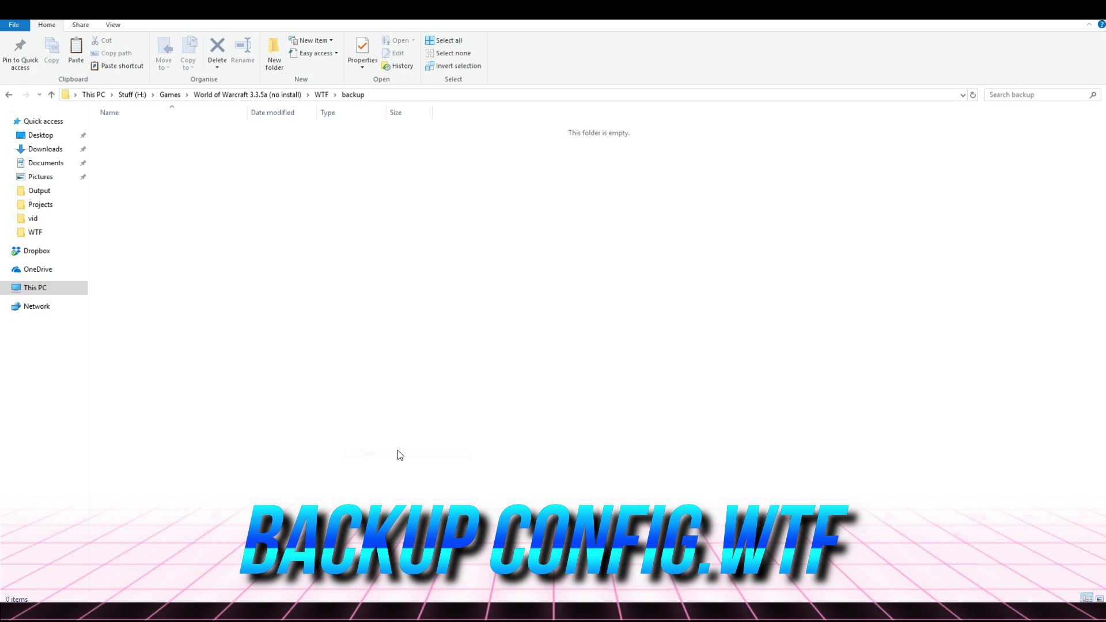
click(56, 93)
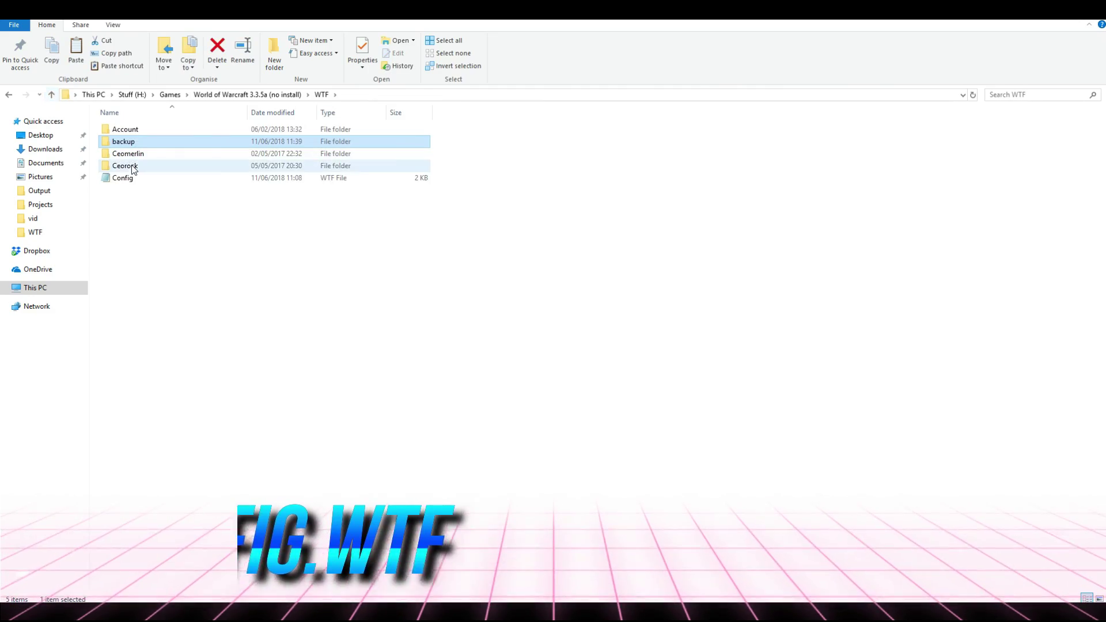
click(128, 178)
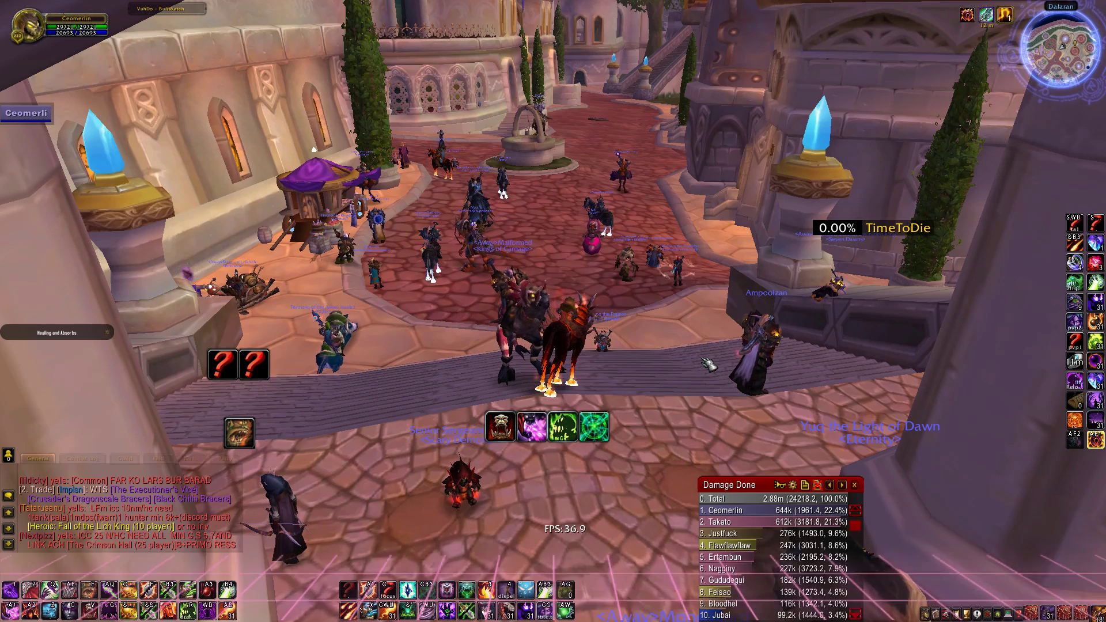
- Look over the Sound options and cancel without changing anything
click(989, 612)
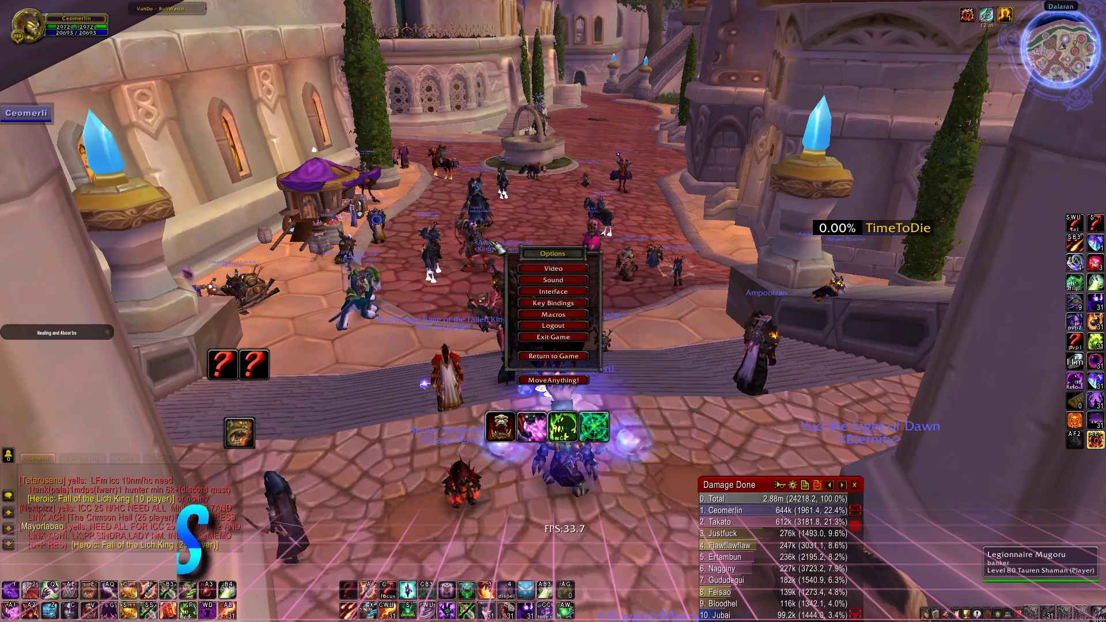
click(553, 280)
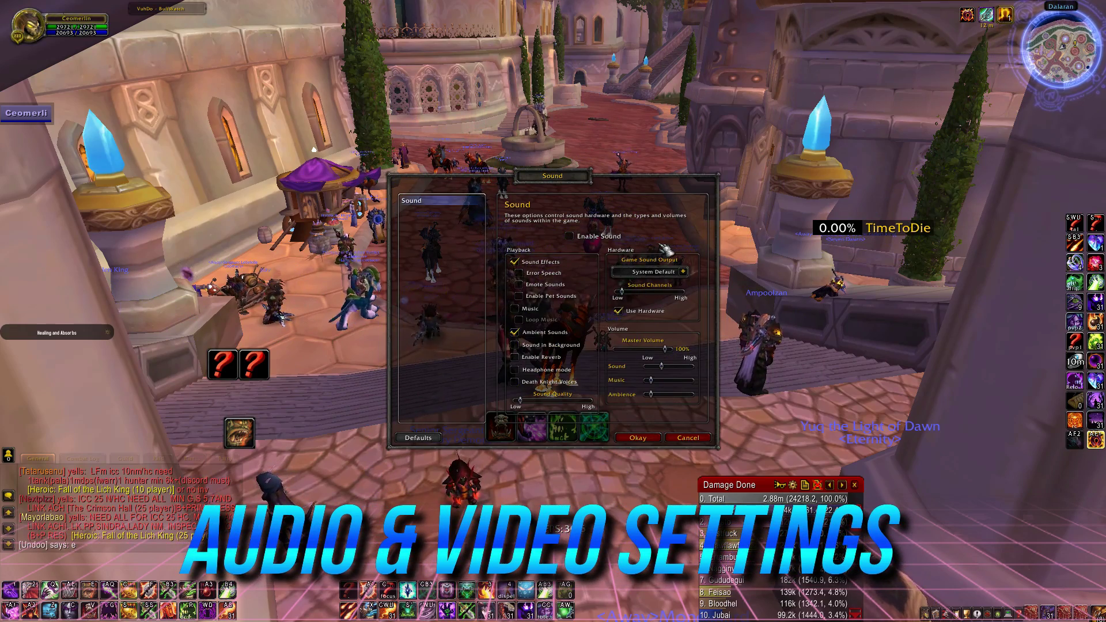
click(686, 438)
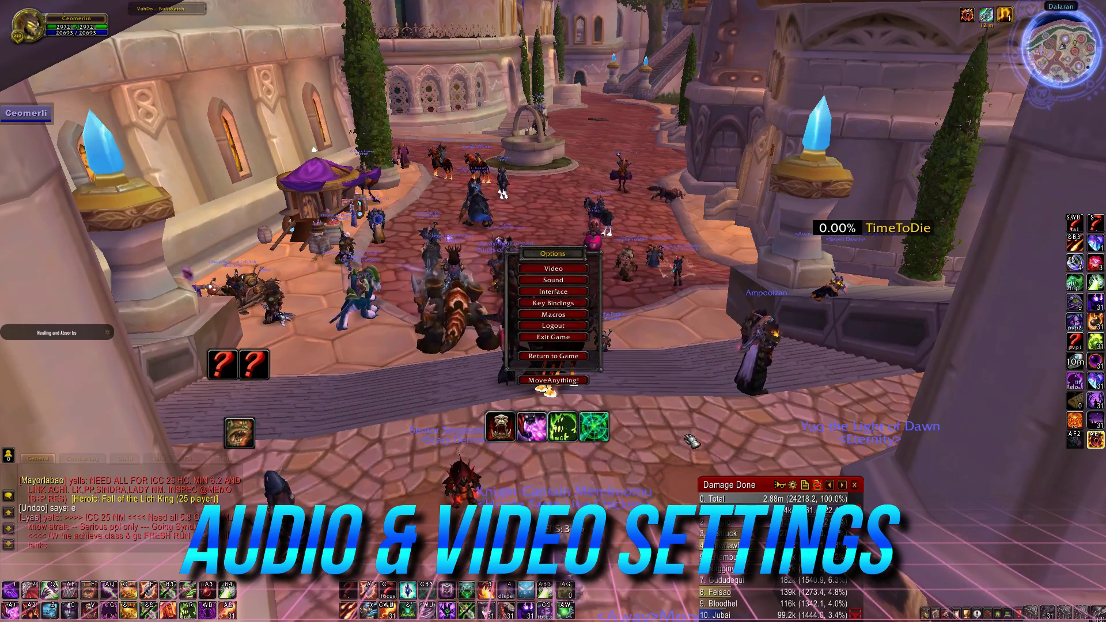
- Check the Resolution (1920x1080) and Multisampling lists unchanged, then ready /console spellEffectLevel 1 in chat
click(580, 266)
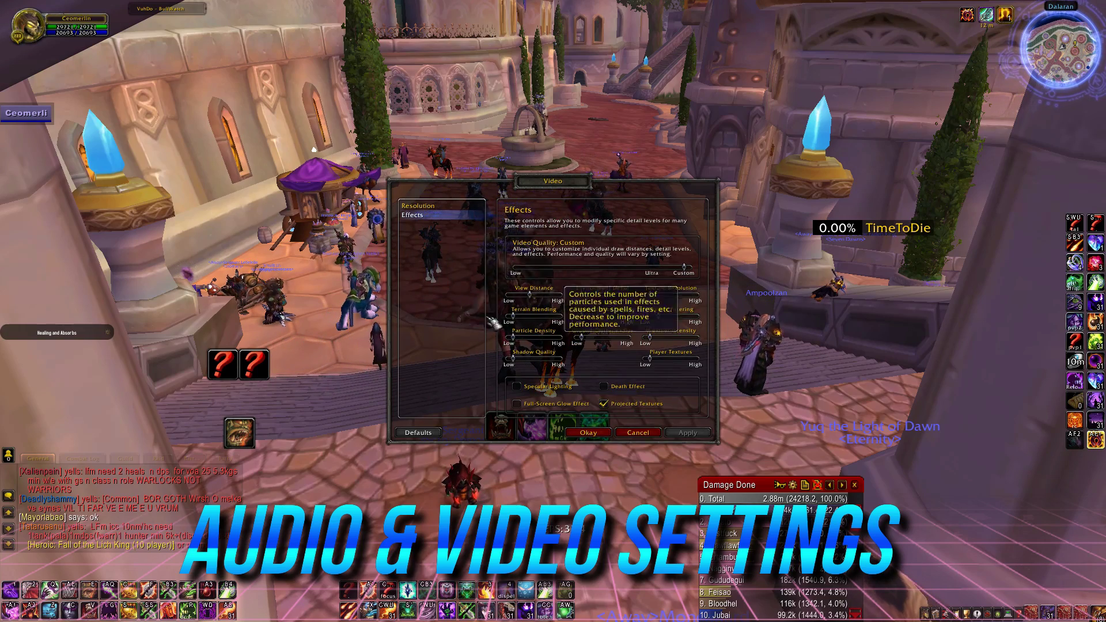
click(465, 207)
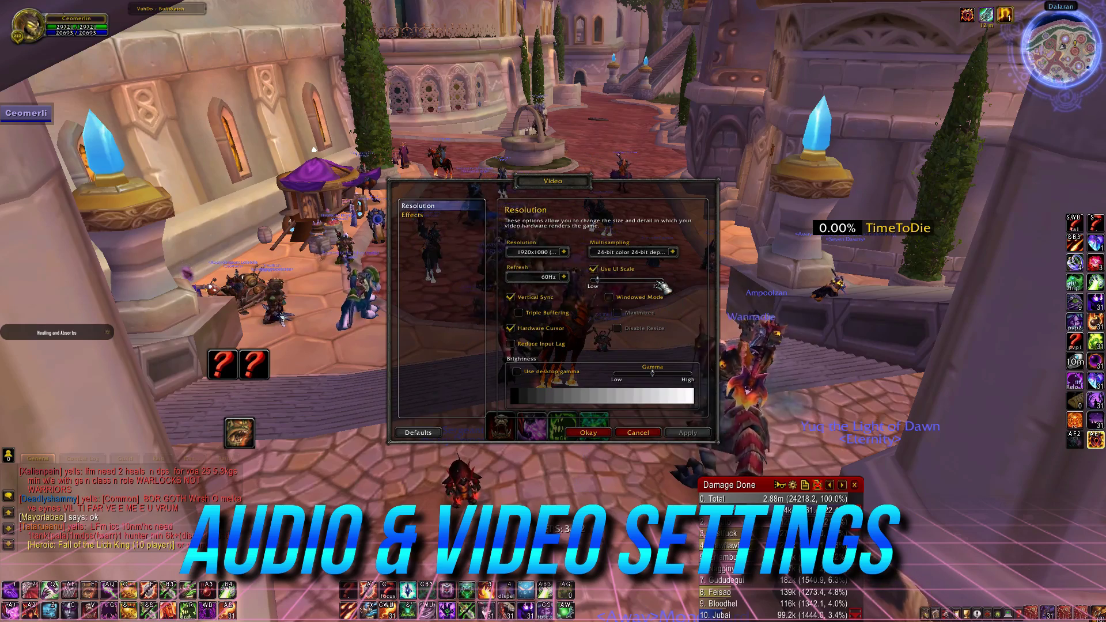
click(673, 252)
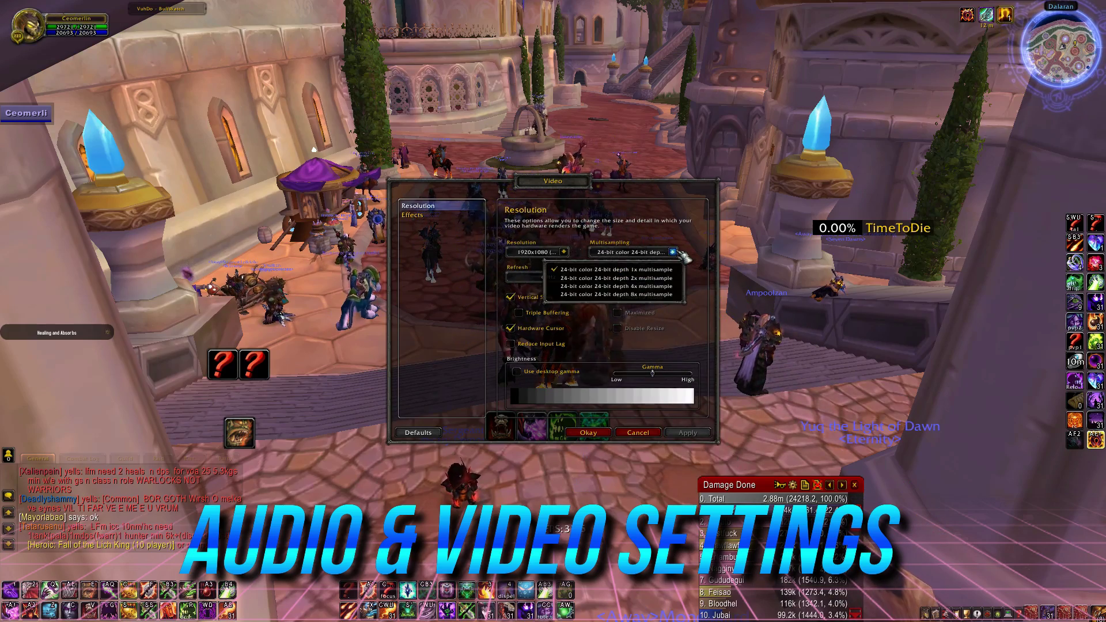
click(564, 253)
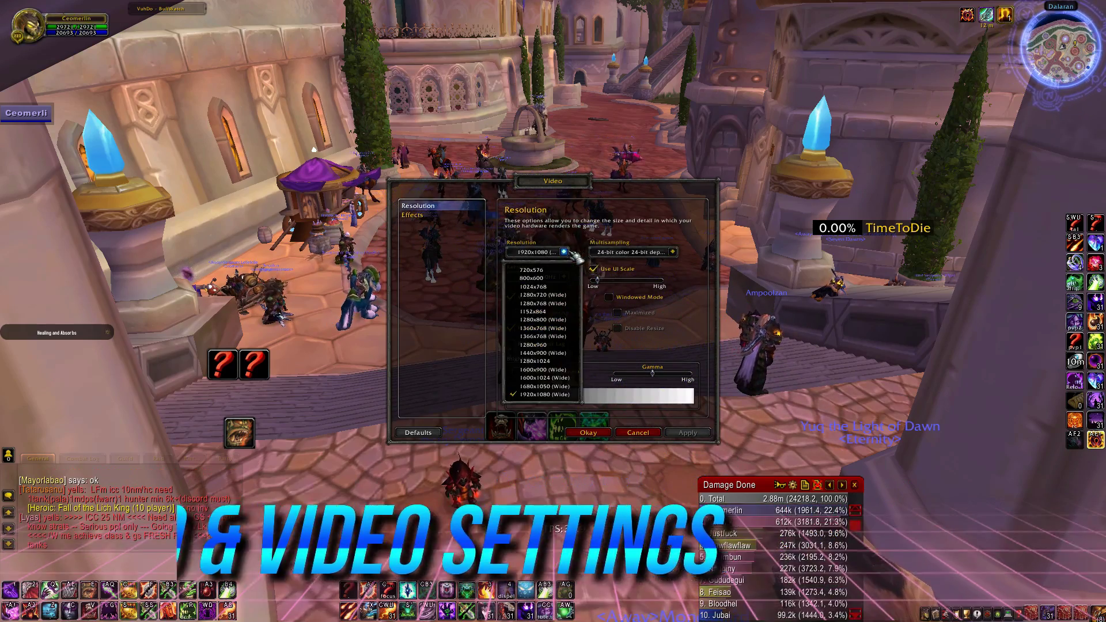
click(564, 252)
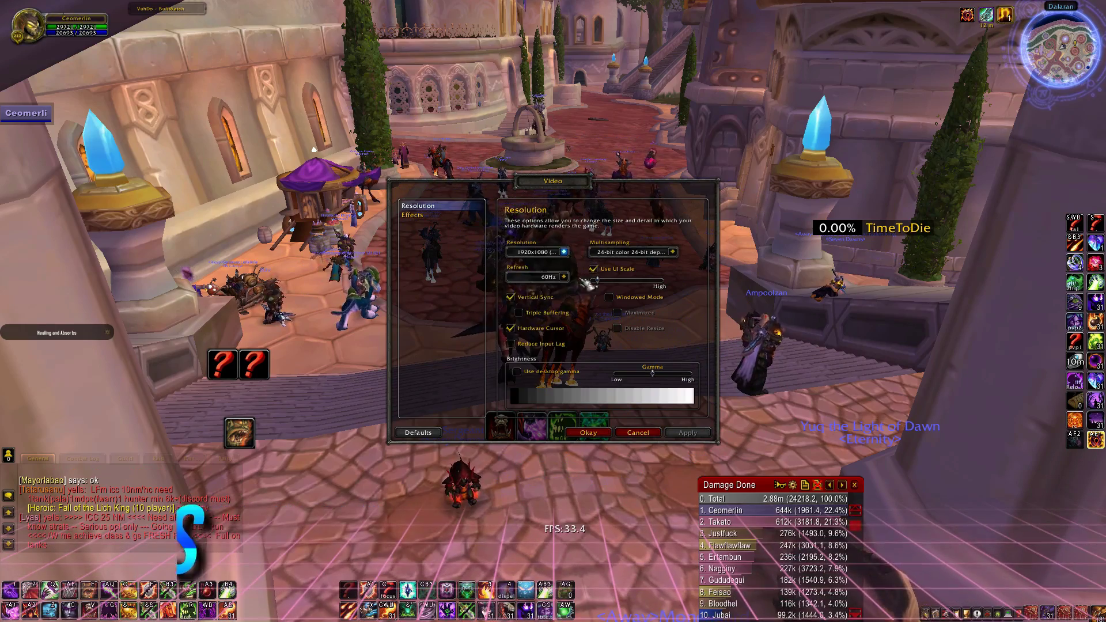
click(622, 433)
key(Return)
key(ctrl+v)
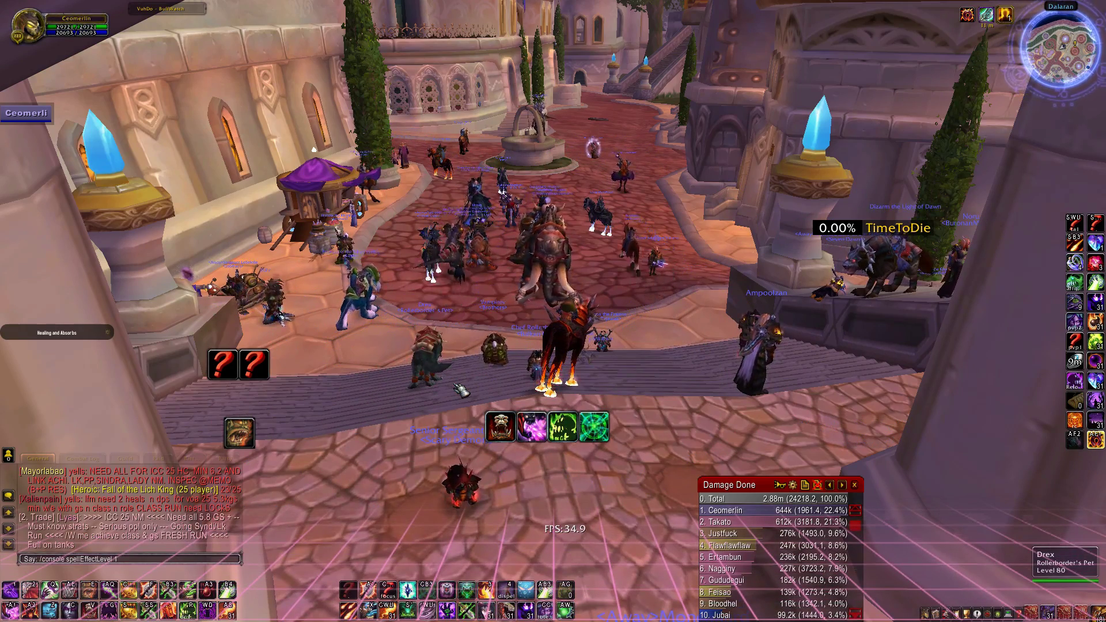
- Send the spellEffectLevel console command and cast Rain of Fire on the plaza
key(Return)
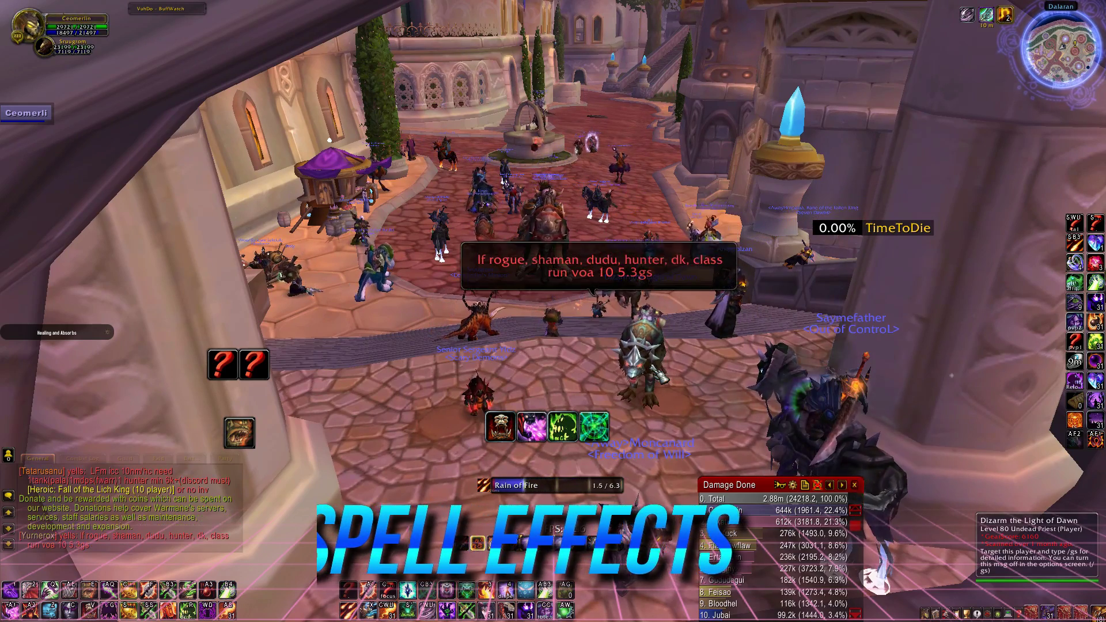
key(Return)
text(/console spellEffectLevel 1)
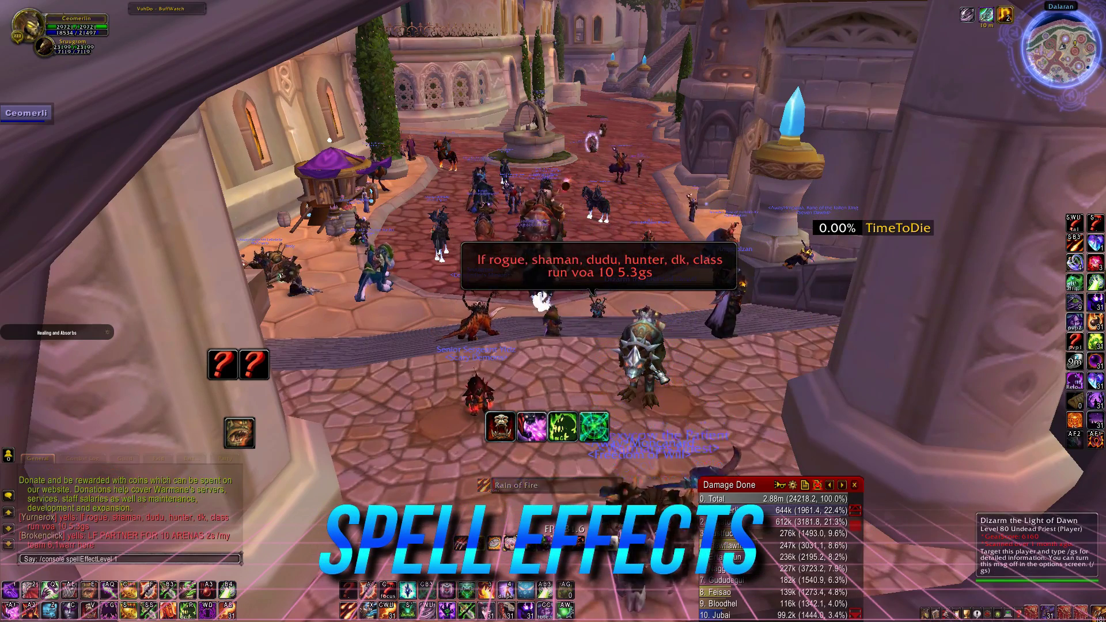
key(Return)
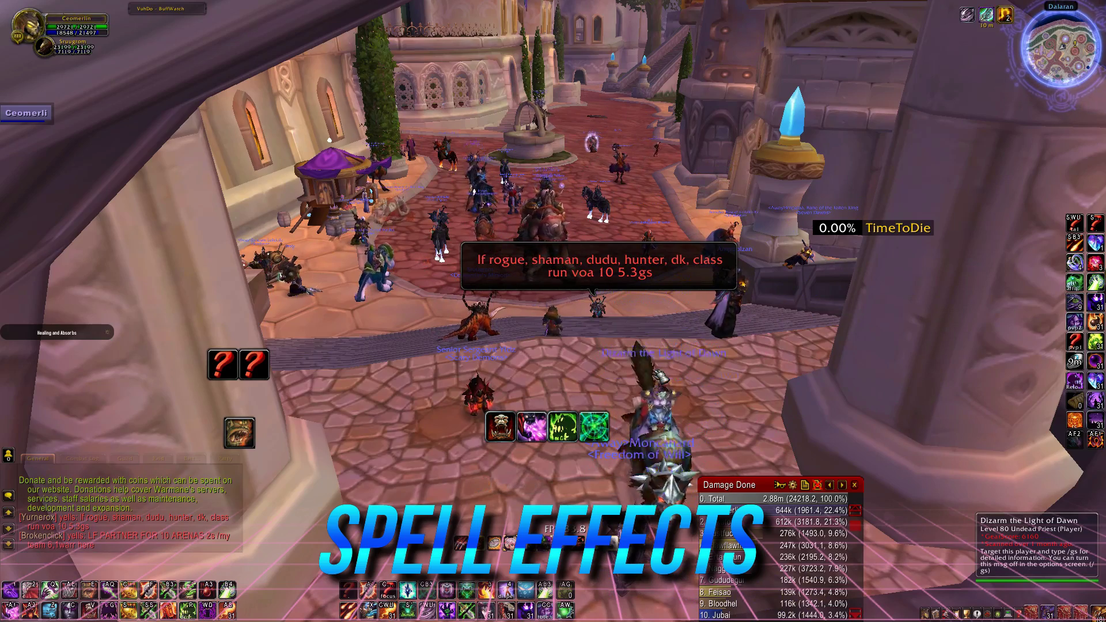
click(546, 292)
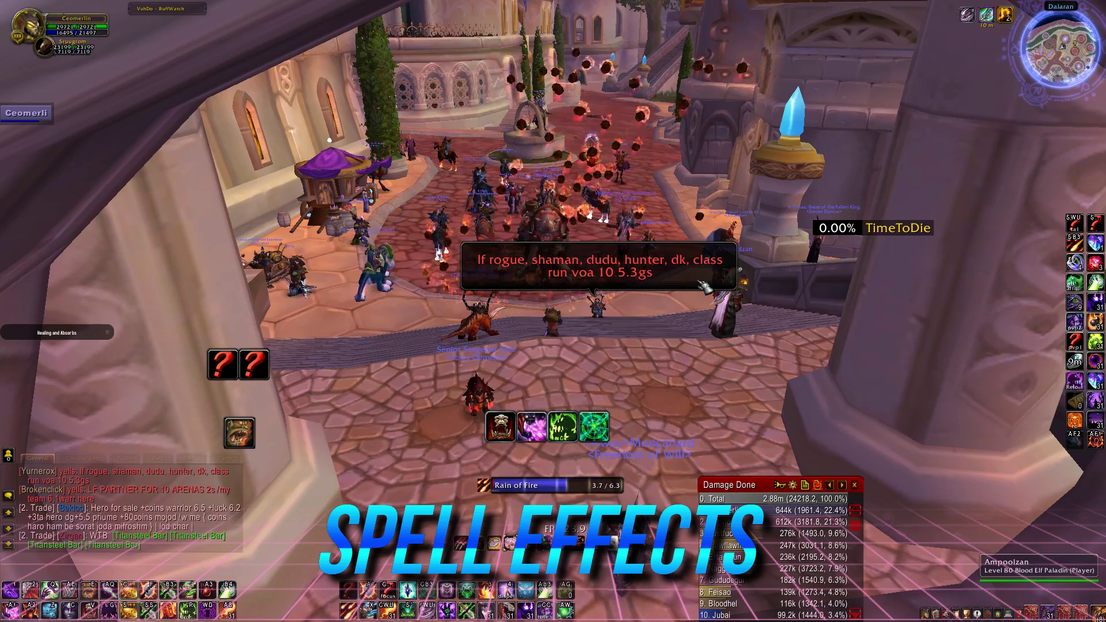
- Apply /console spellEffectLevel 100 and cast Rain of Fire again to compare effects
key(Return)
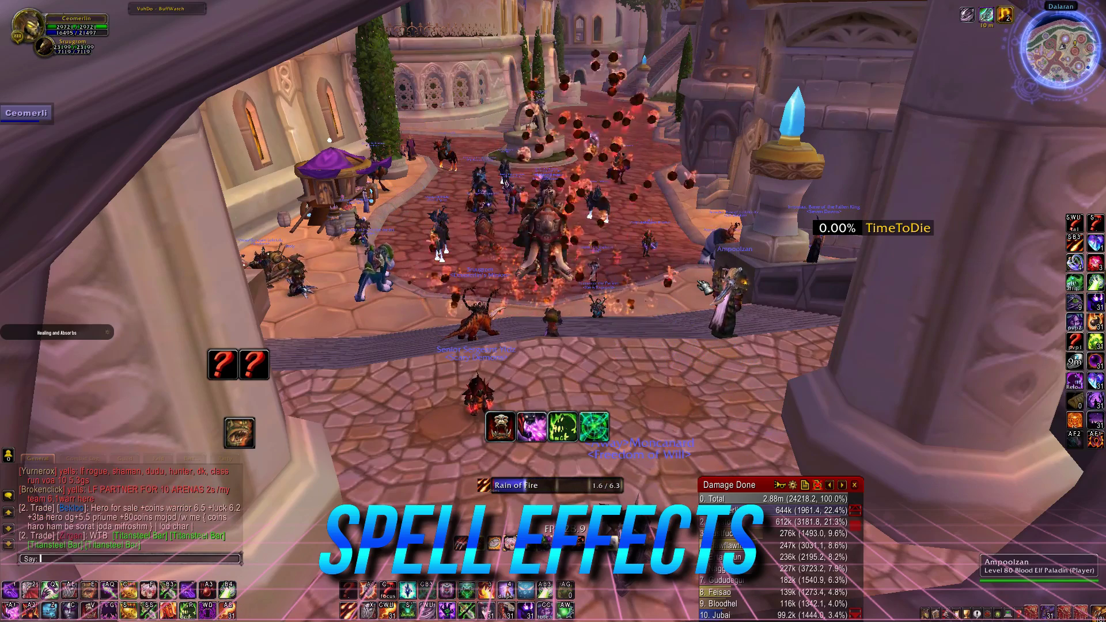
text(/console spellEffectLevel 1000)
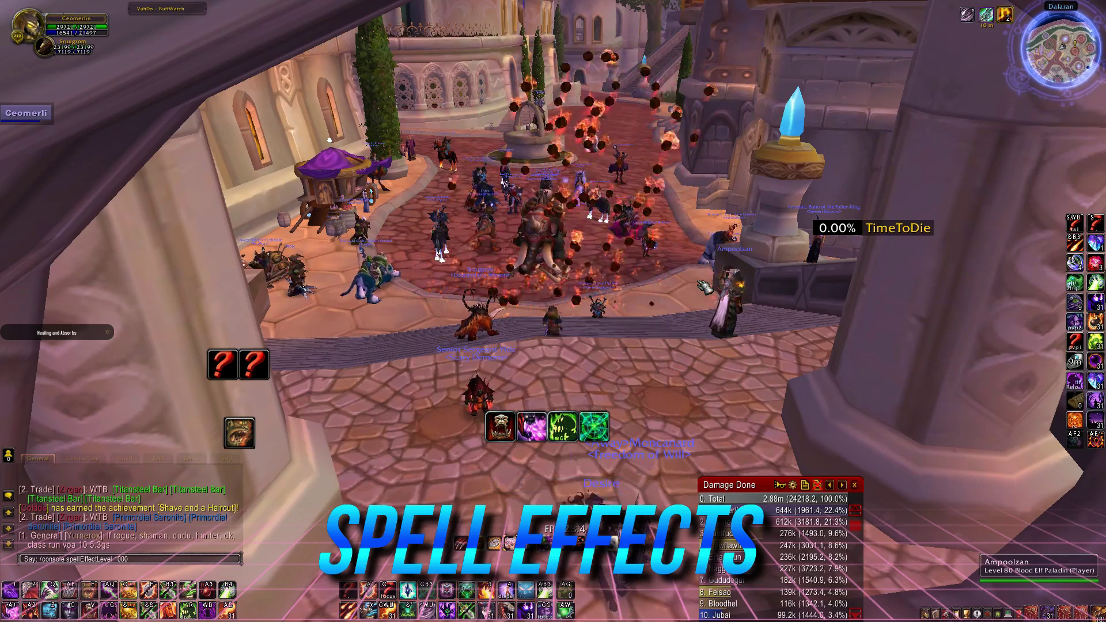
key(Return)
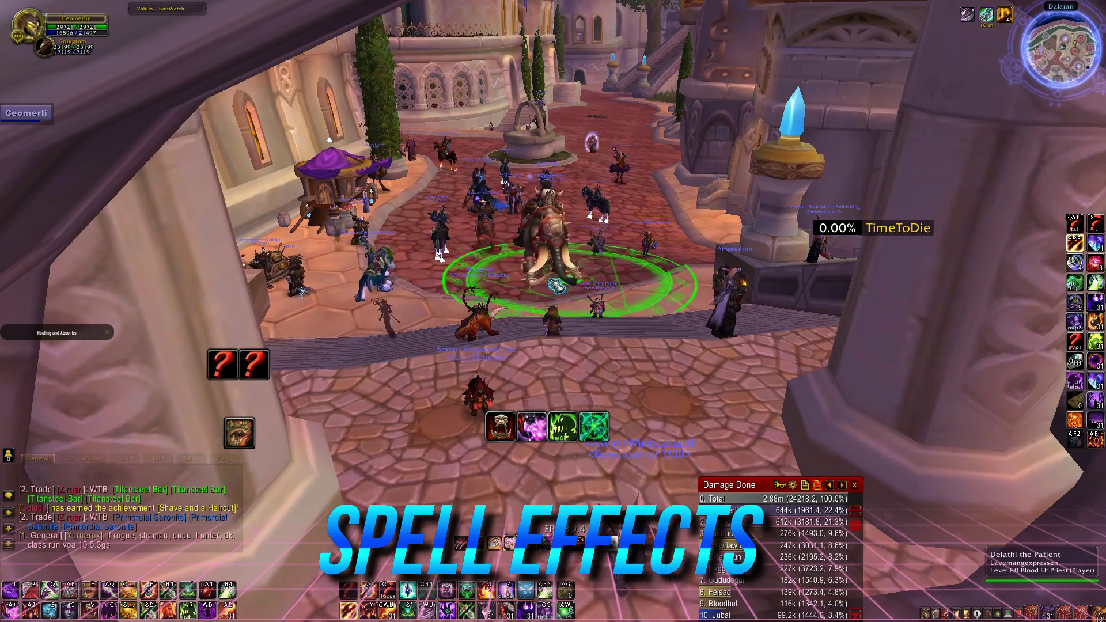
click(556, 286)
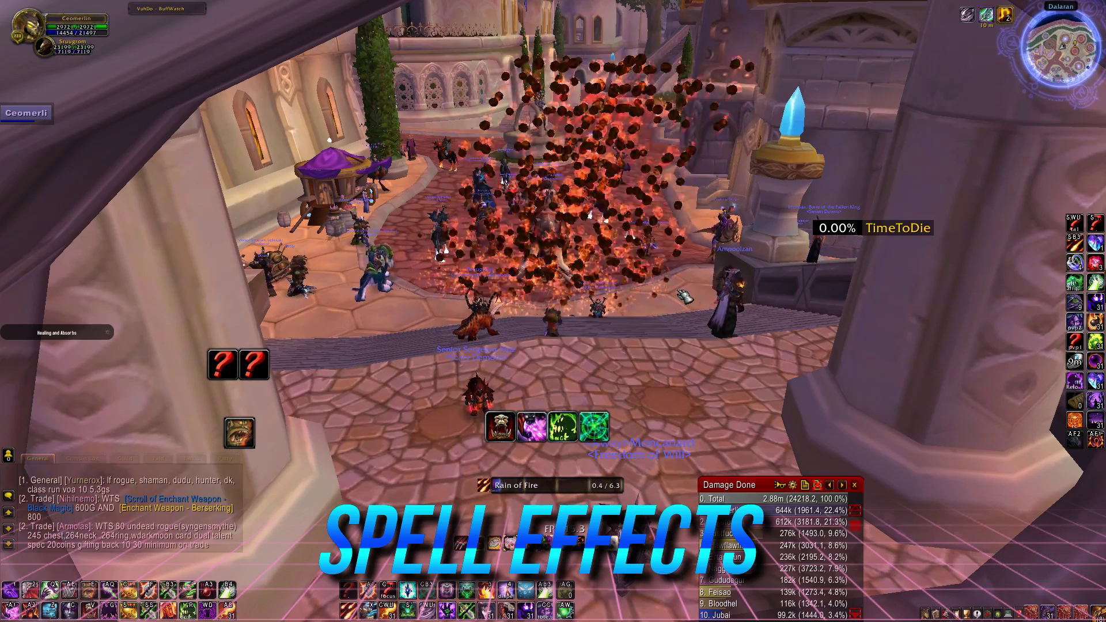
- Apply /console spellEffectLevel 1 and cast Rain of Fire onto the square
text(/console spellEffectLevel 1)
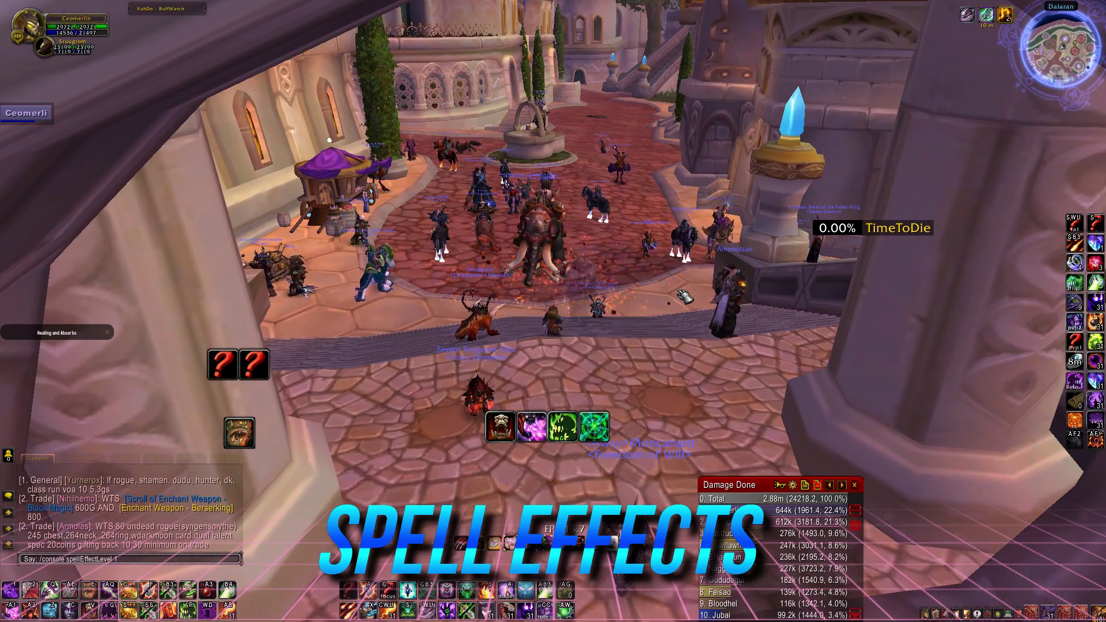
key(Return)
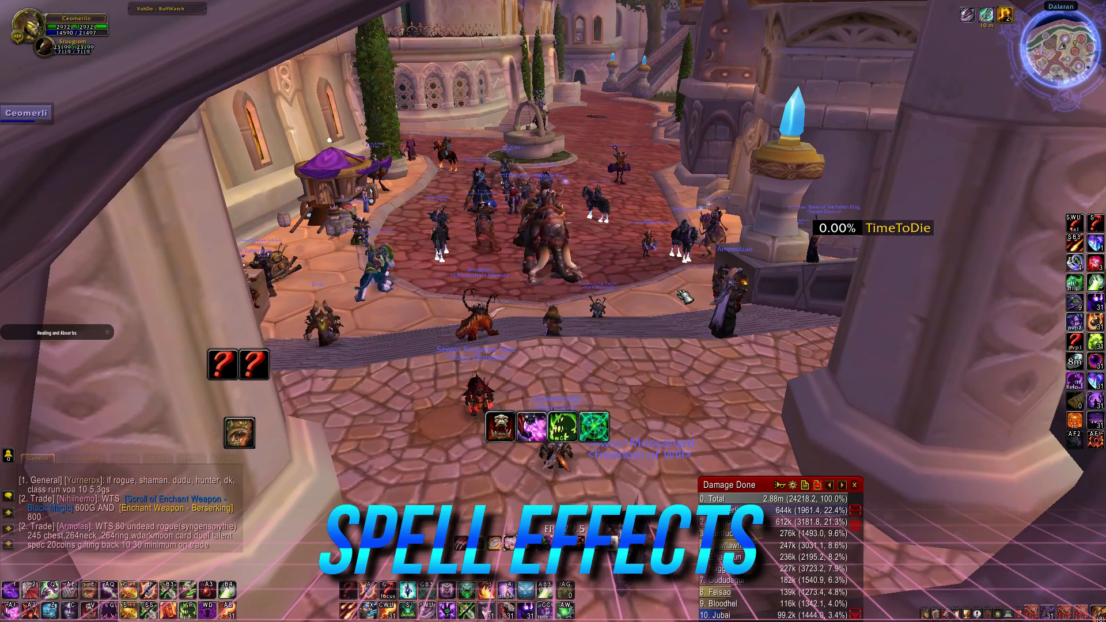
click(576, 288)
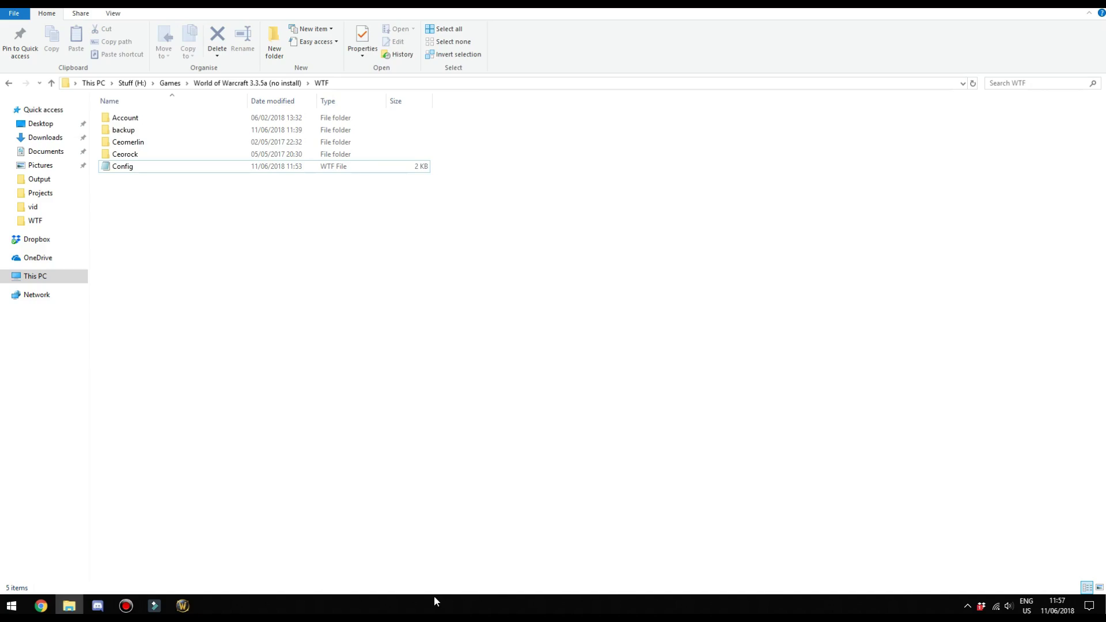
- Open Task Manager's CPU performance details showing the Xeon X5450 with 4 cores
right_click(433, 604)
click(494, 548)
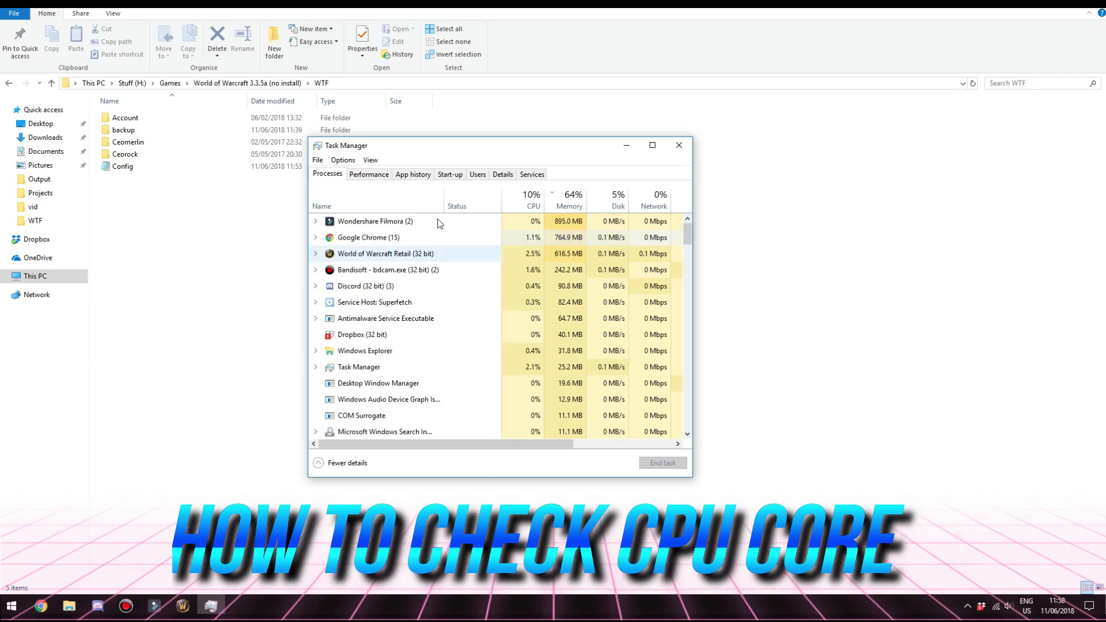
click(379, 176)
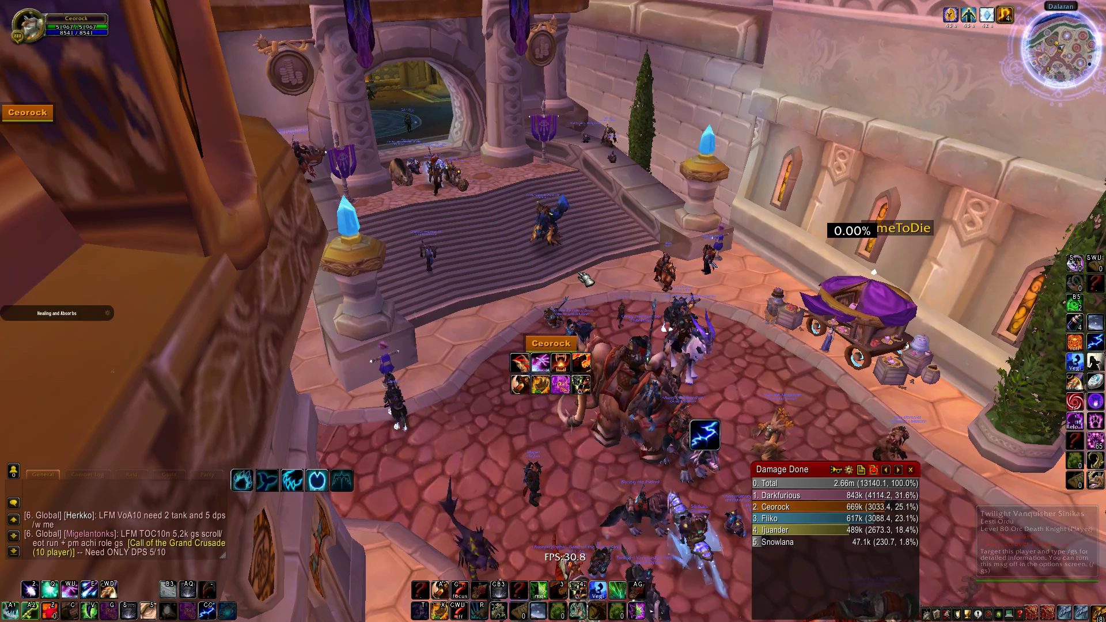
- Send /console m2Faster 3 in chat, the core count minus one
key(Return)
text(/console m2Faster 1)
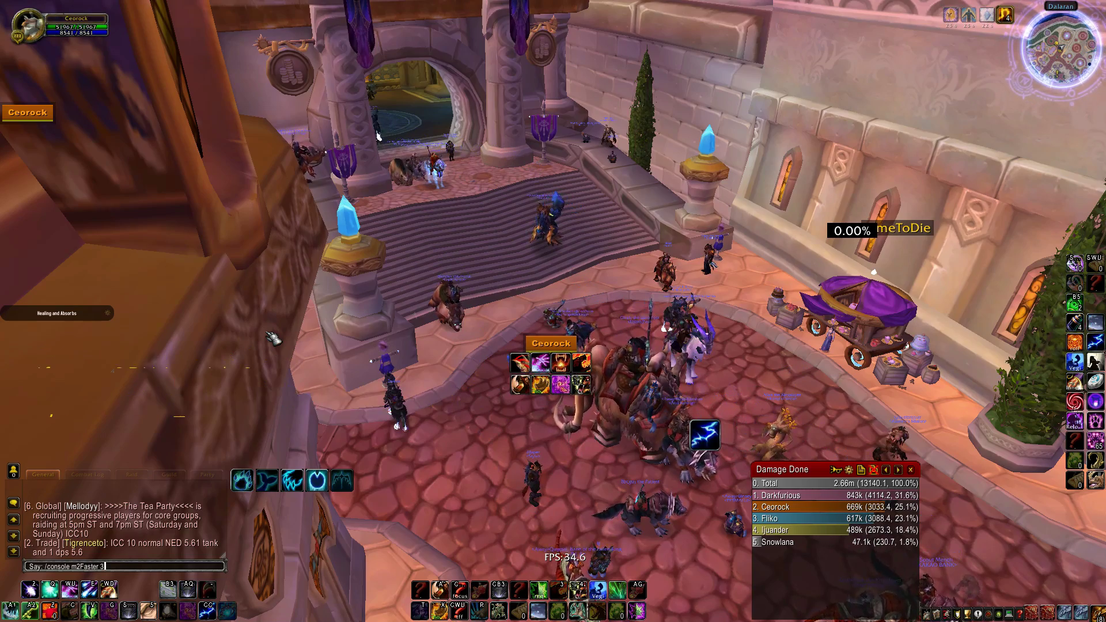
key(BackSpace)
key(BackSpace)
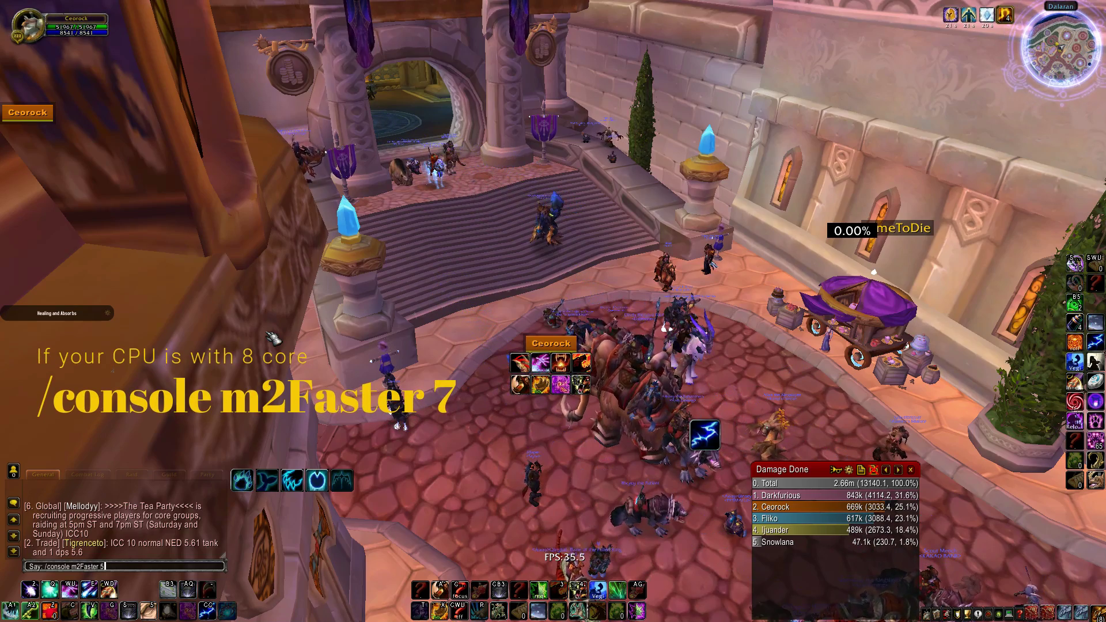
text(7)
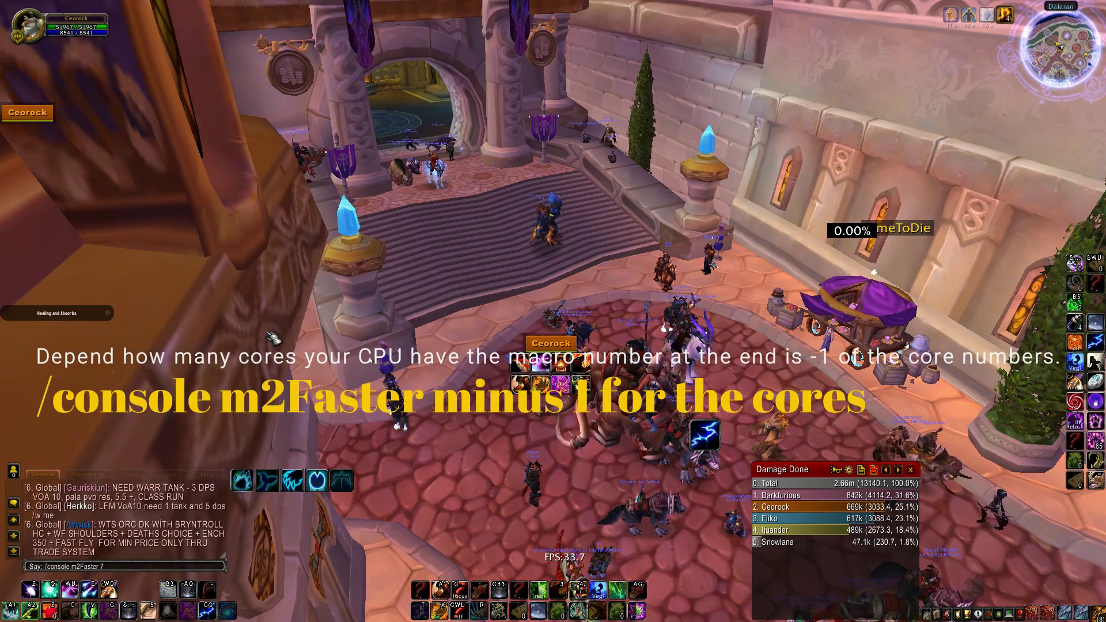
key(BackSpace)
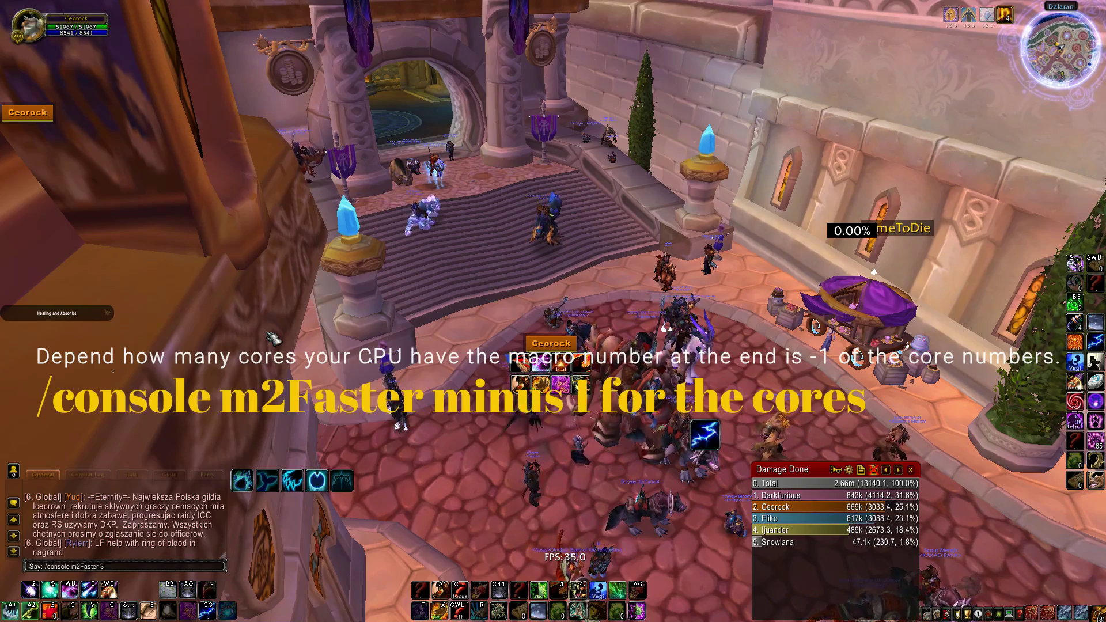
key(Return)
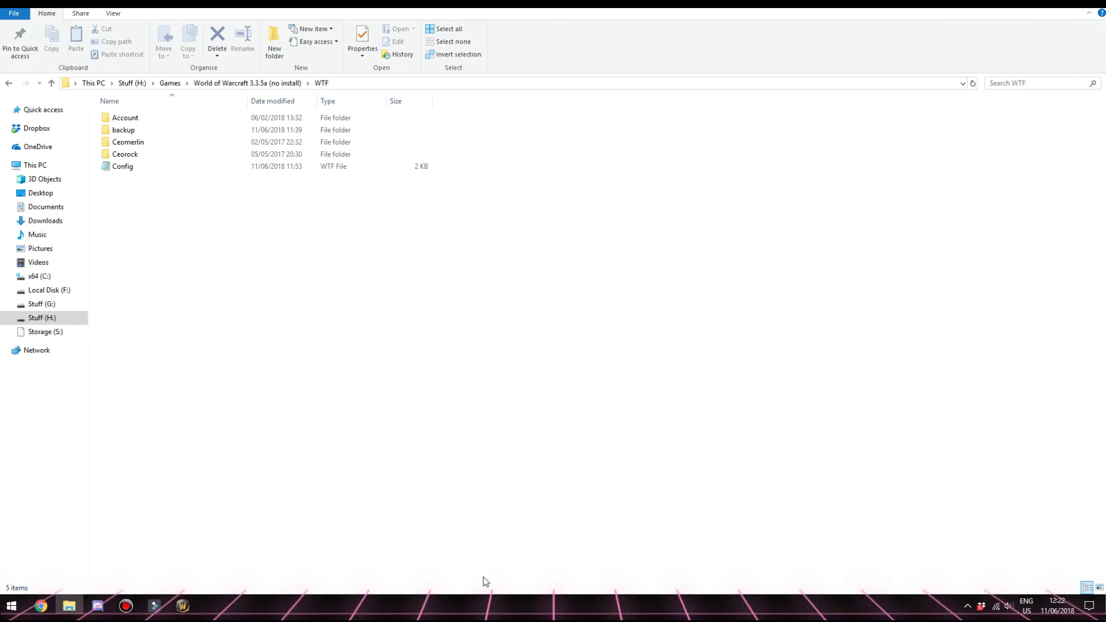
- Open Task Manager and jump from World of Warcraft to its Wow.exe details entry
right_click(422, 606)
click(476, 548)
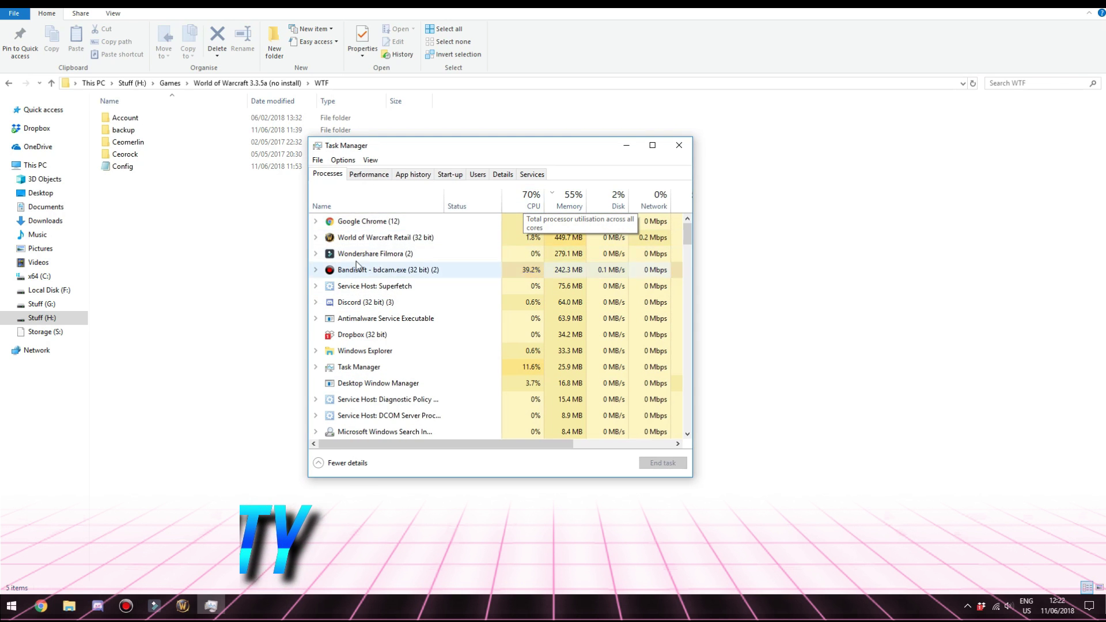
right_click(372, 238)
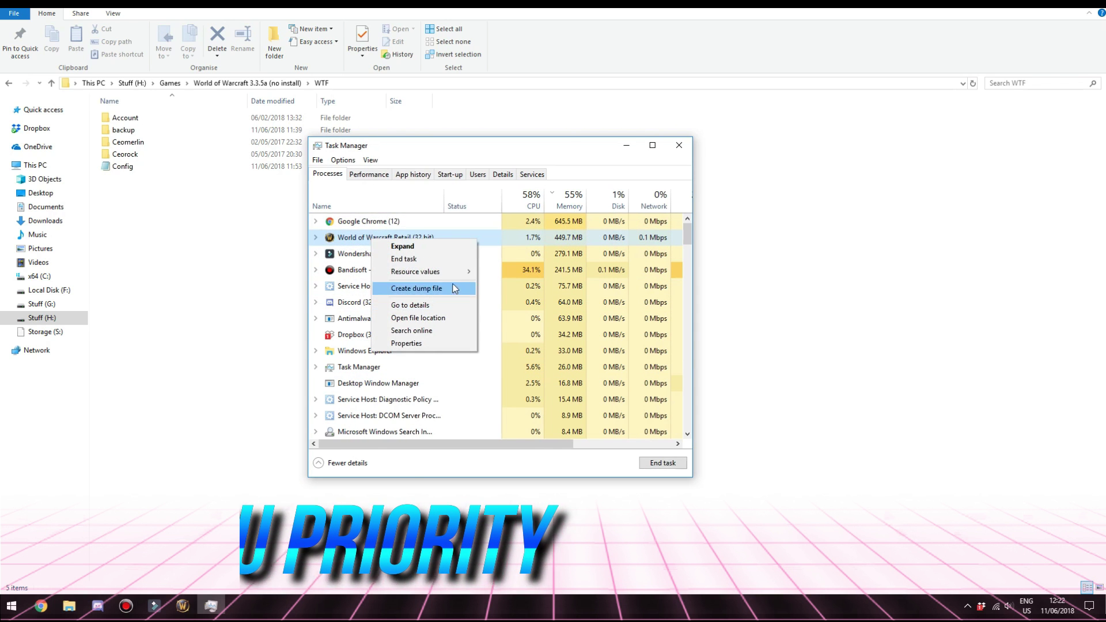
click(444, 307)
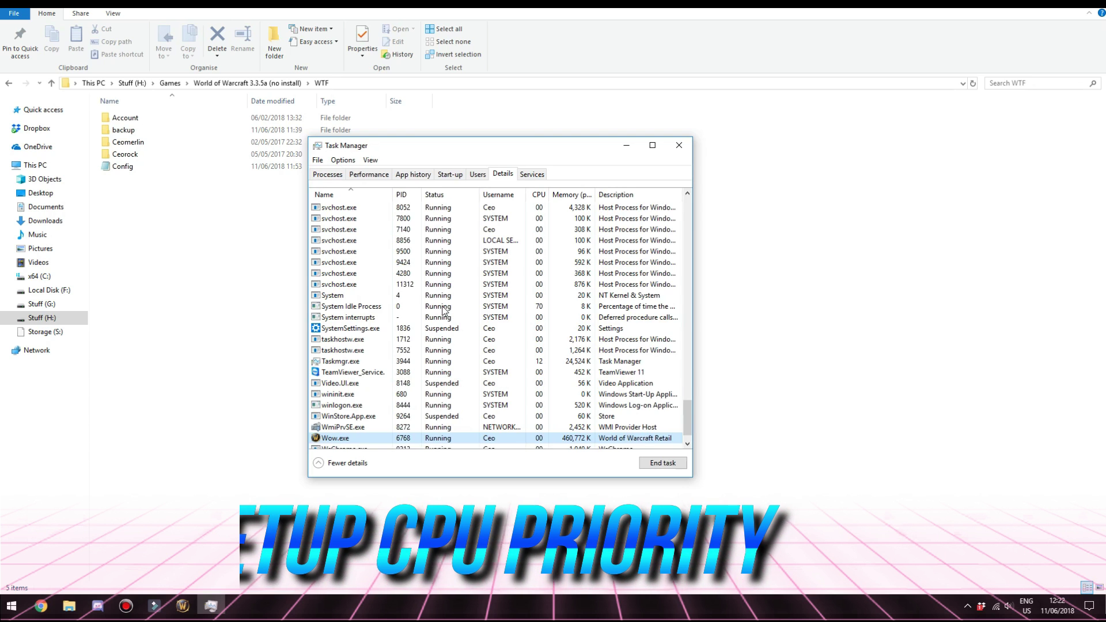
- Set Wow.exe CPU priority to Realtime and confirm the change
right_click(334, 436)
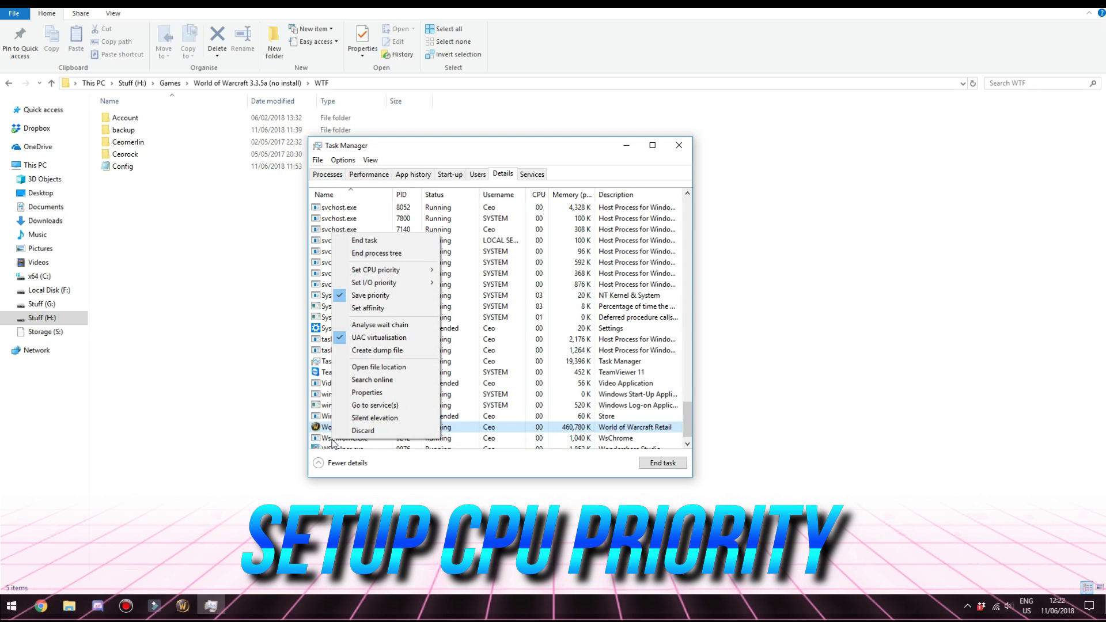
mouse_move(391, 274)
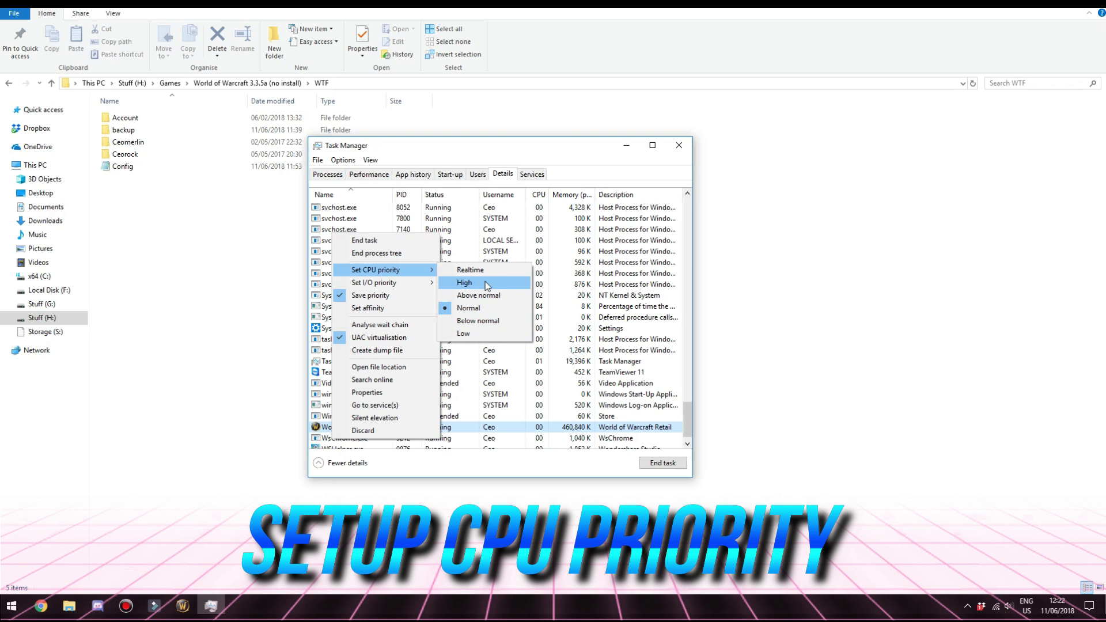
click(484, 270)
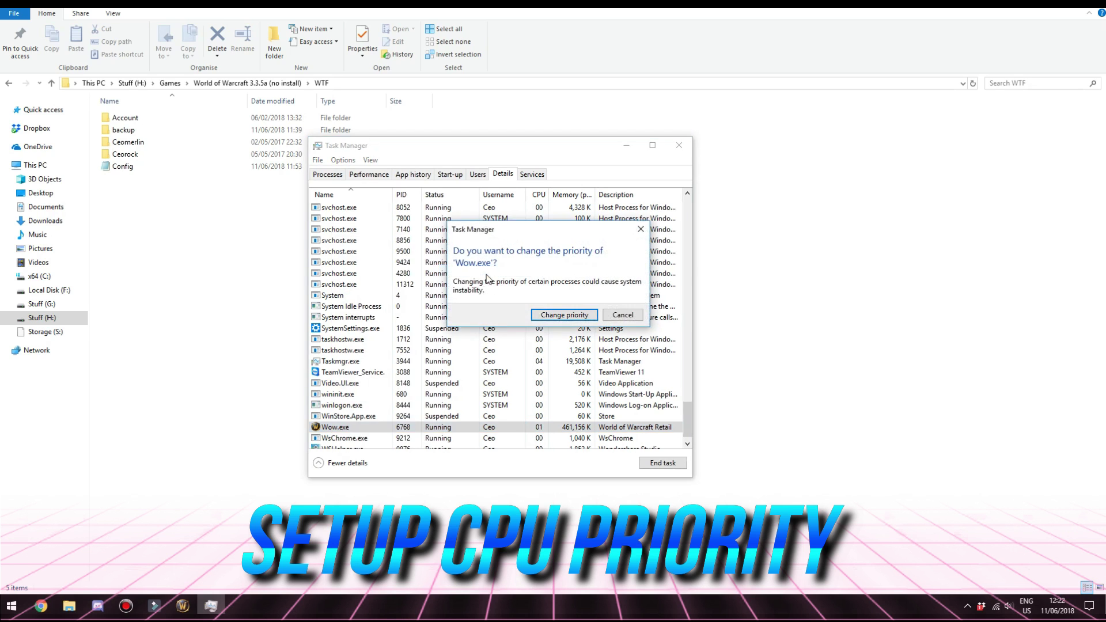
click(564, 319)
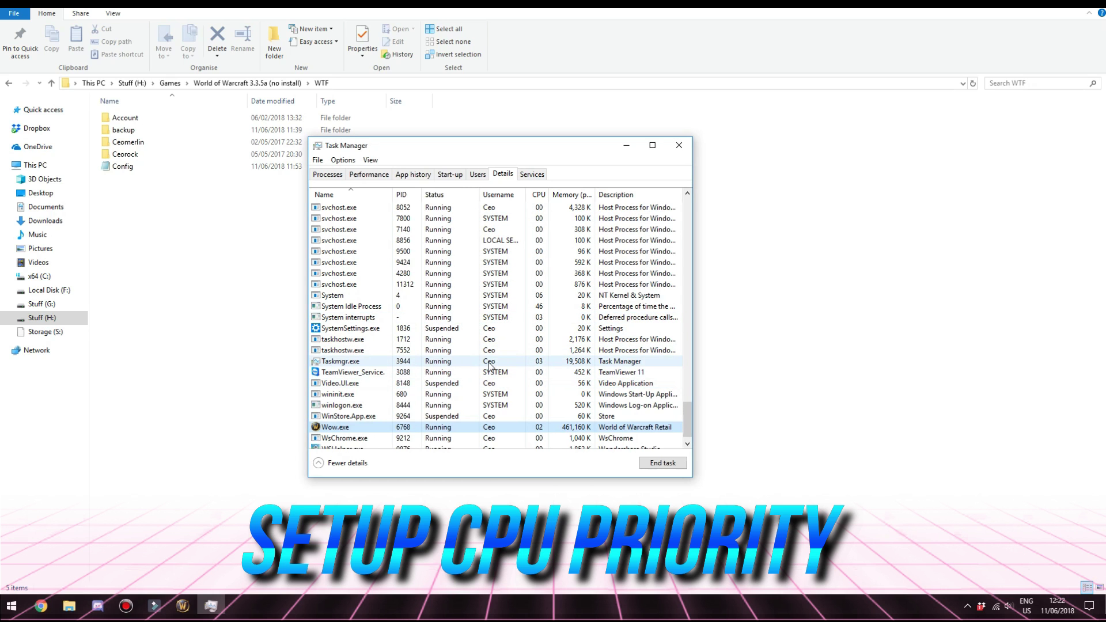
scroll(489, 365, up, 1)
scroll(489, 365, down, 1)
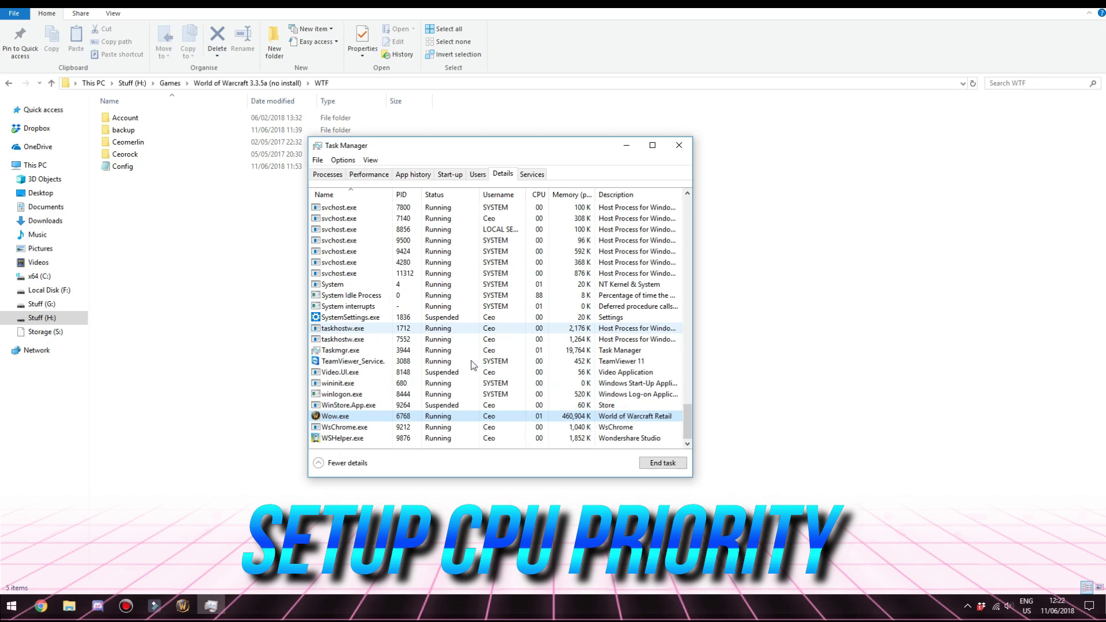
- Change Wow.exe CPU priority to High and confirm
right_click(360, 415)
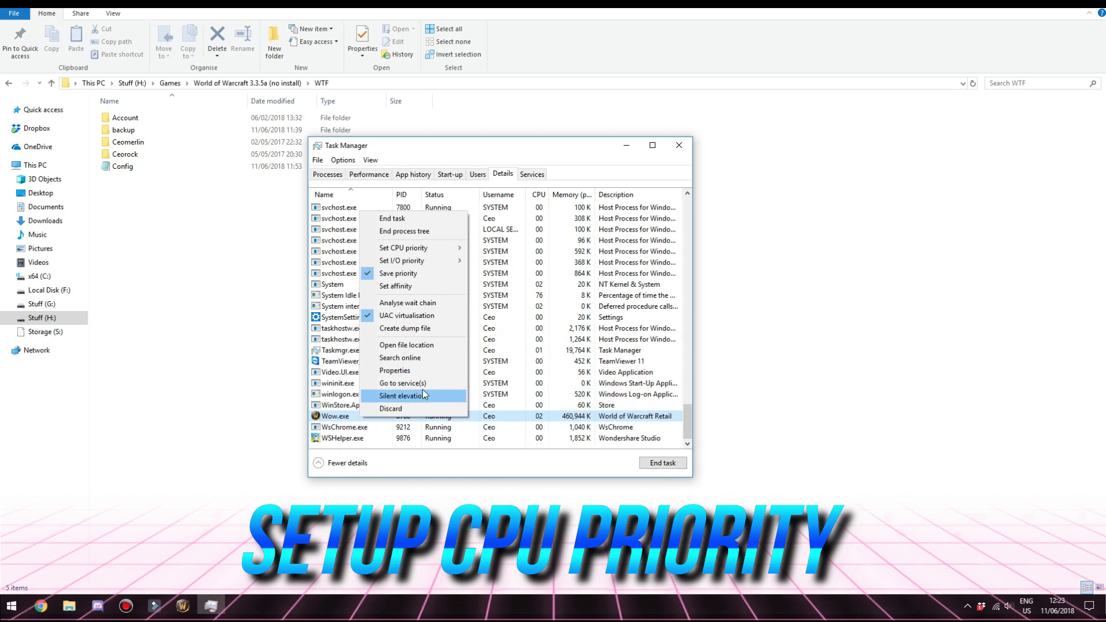
mouse_move(461, 250)
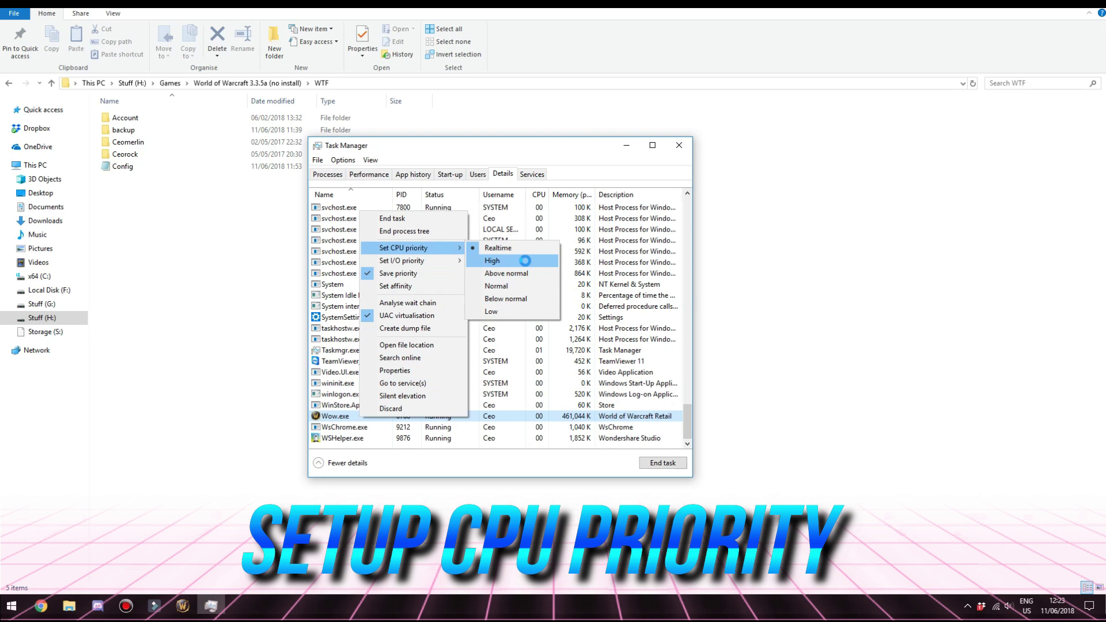
click(525, 261)
click(570, 318)
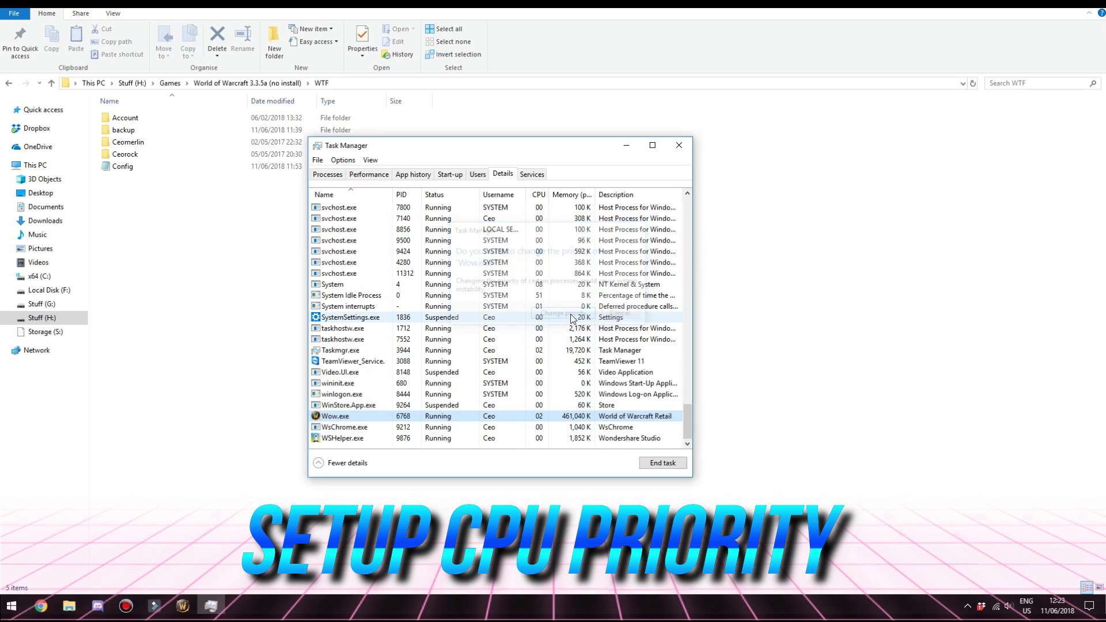
- Switch Wow.exe back to Realtime priority, confirm, and close Task Manager
right_click(357, 418)
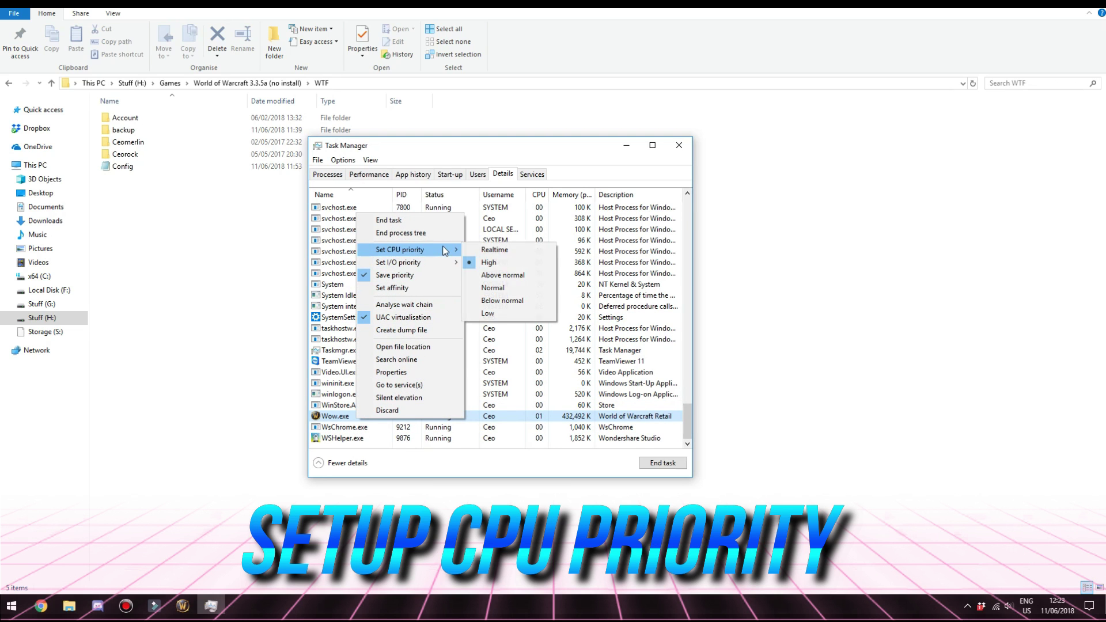
click(484, 248)
click(571, 319)
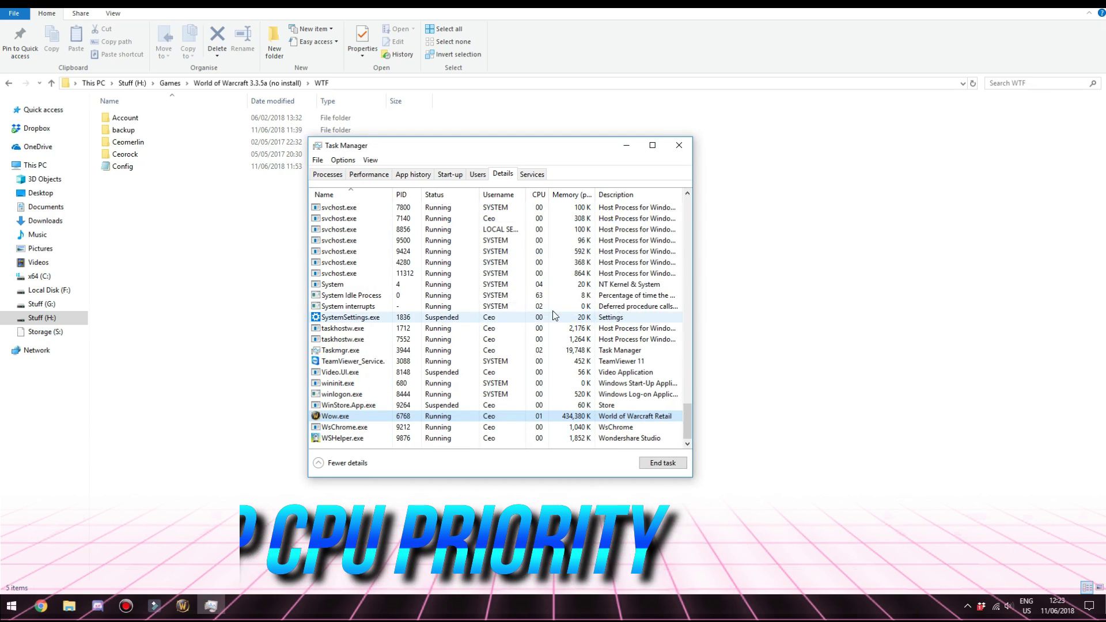
click(687, 144)
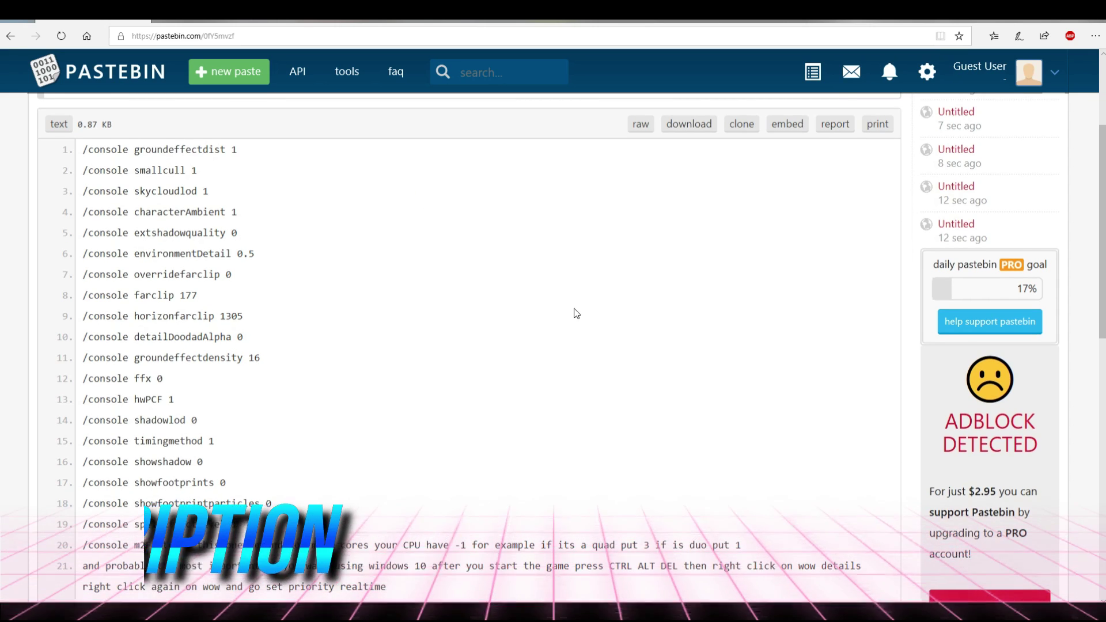
- Scroll through the Pastebin list of /console tweaks and CPU priority tips
scroll(576, 314, down, 1)
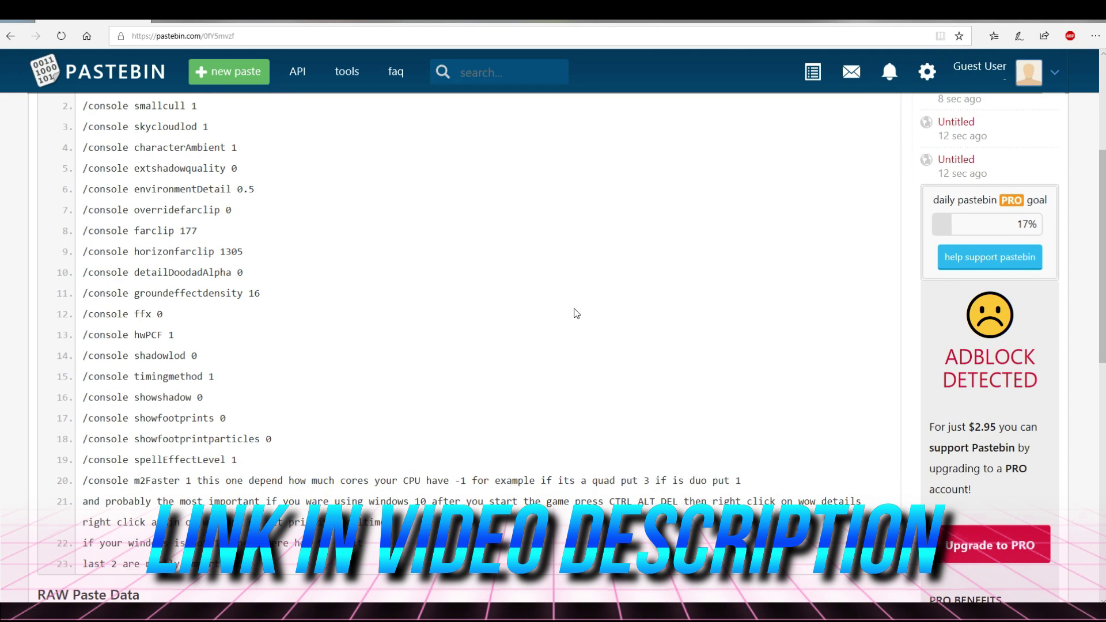
scroll(576, 314, up, 1)
scroll(576, 313, down, 1)
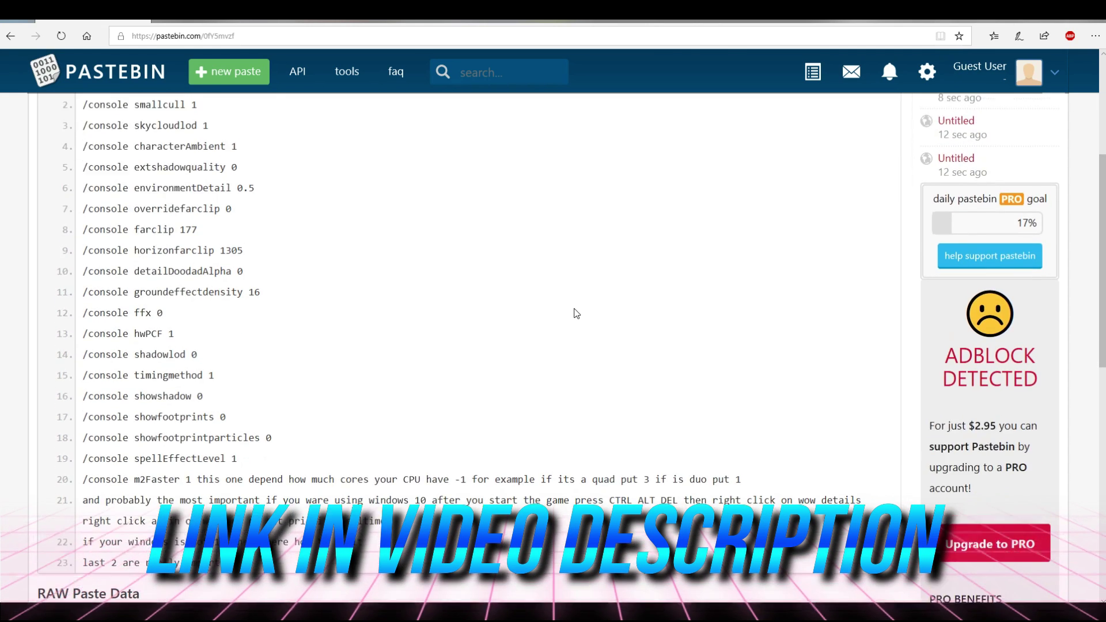
scroll(576, 313, up, 1)
scroll(576, 313, down, 1)
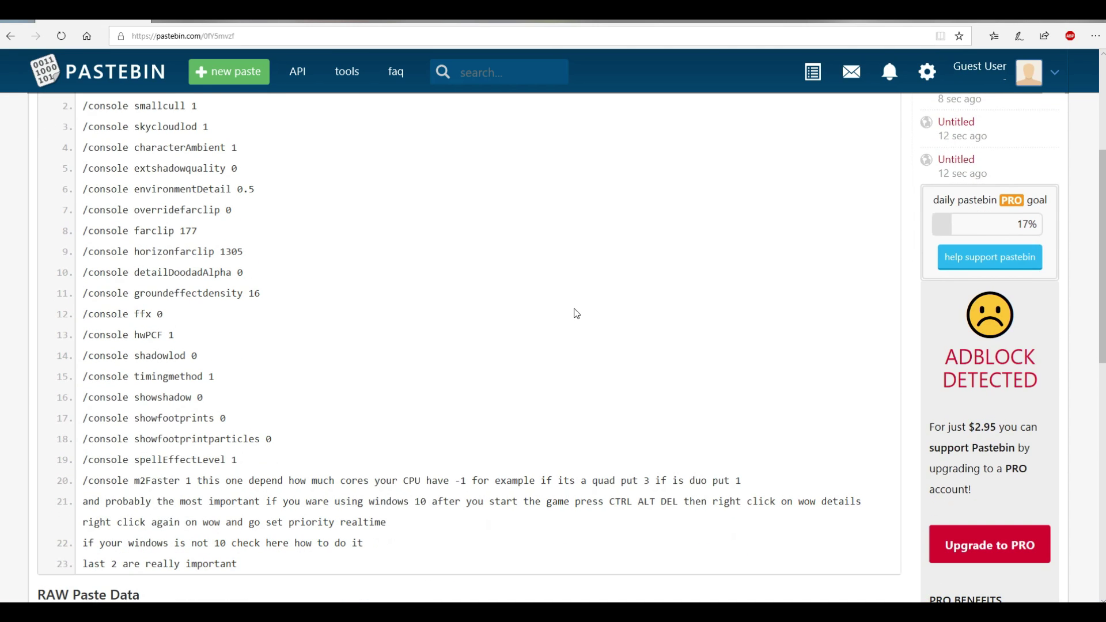